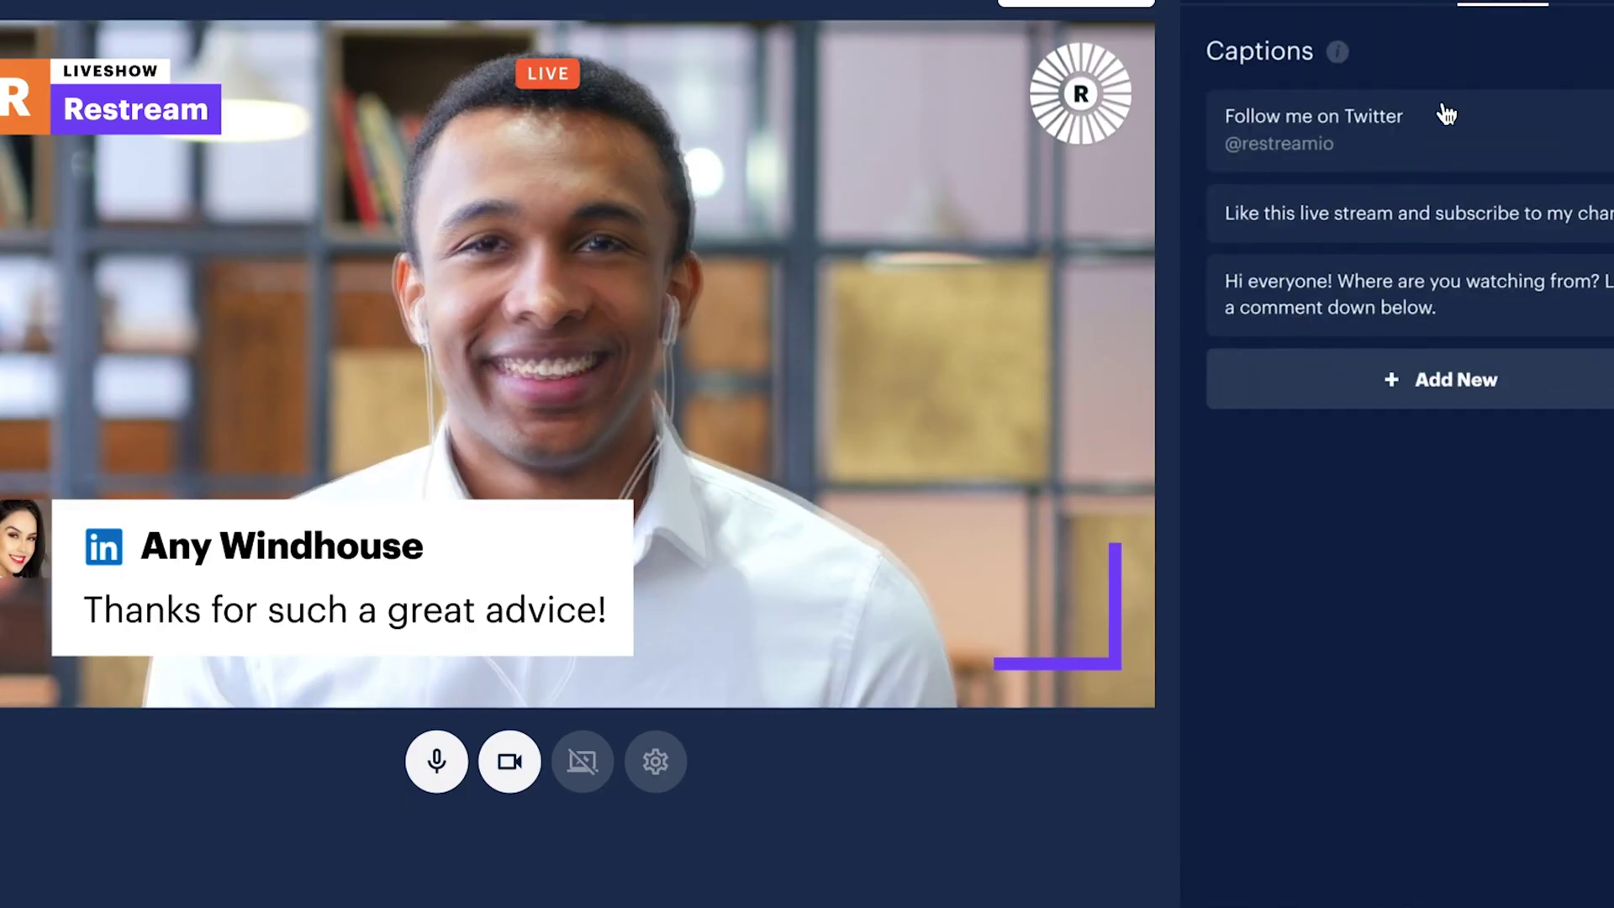
Step: Put the 'Follow me on Twitter' caption on the stream
{"action": "left_click", "coordinate": [1441, 134]}
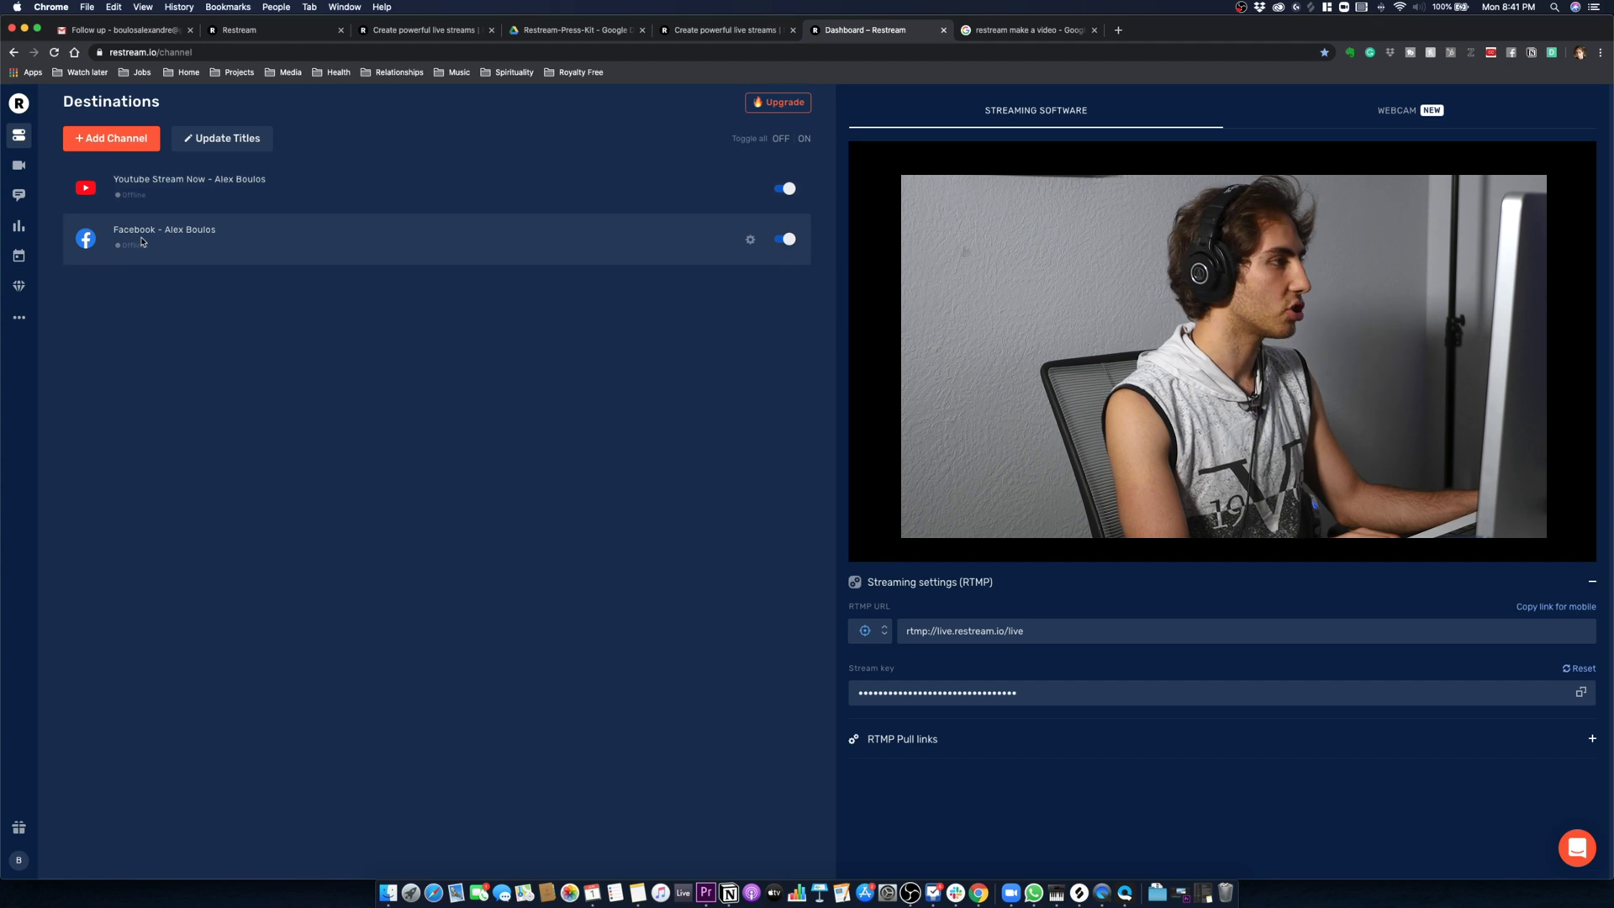
Step: Back out of Add Channel and enter Live Studio with the webcam
{"action": "left_click", "coordinate": [141, 138]}
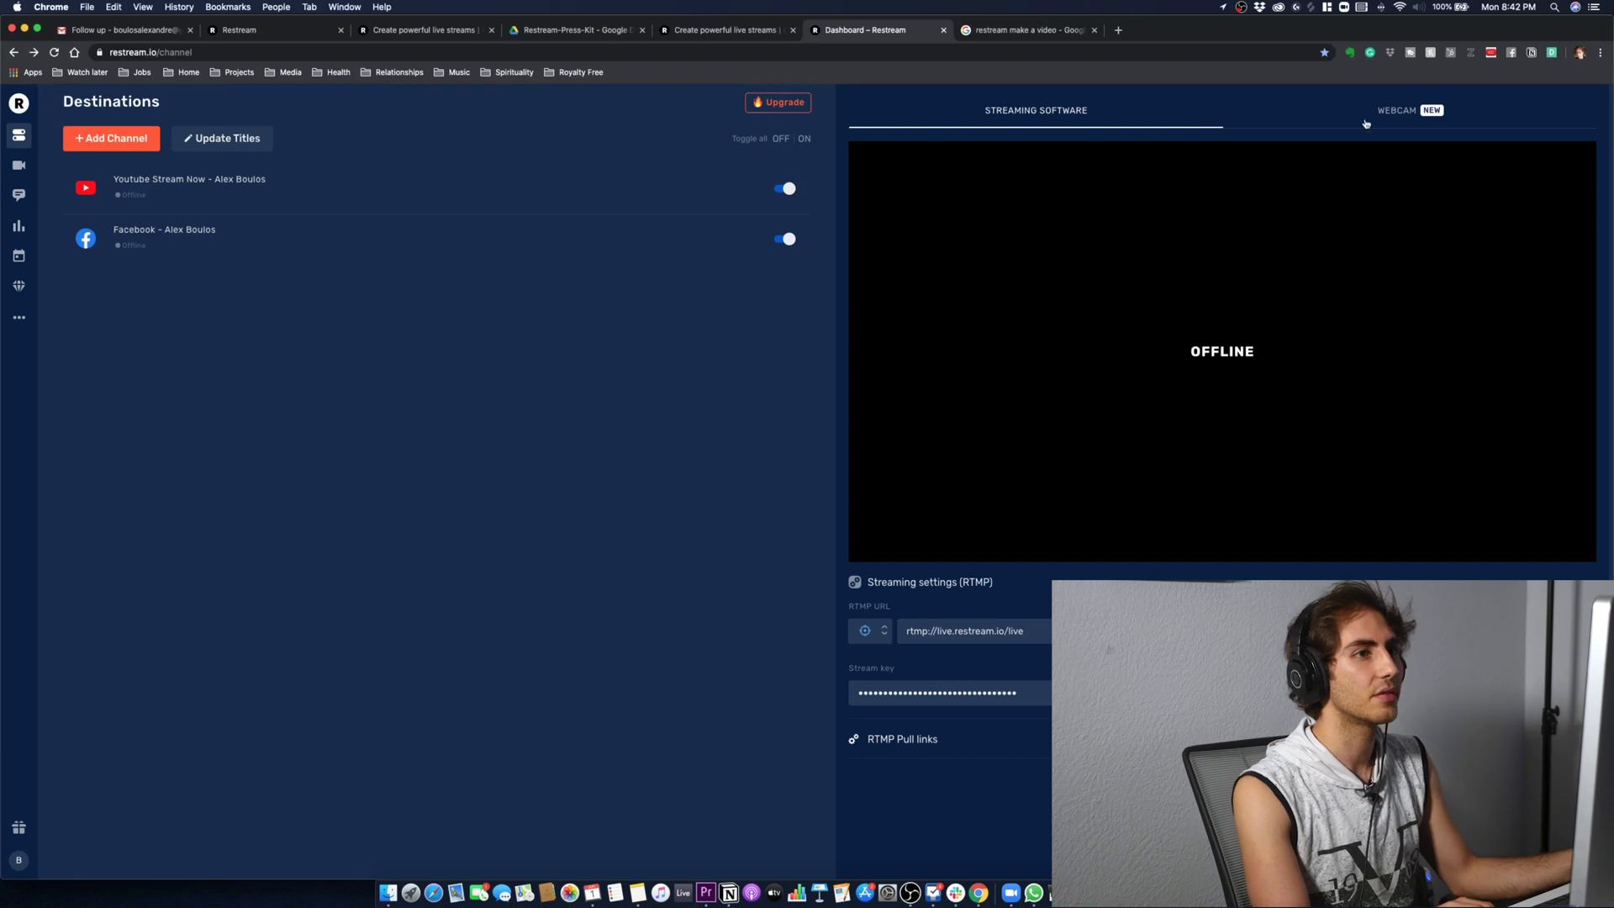
{"action": "left_click", "coordinate": [1381, 124]}
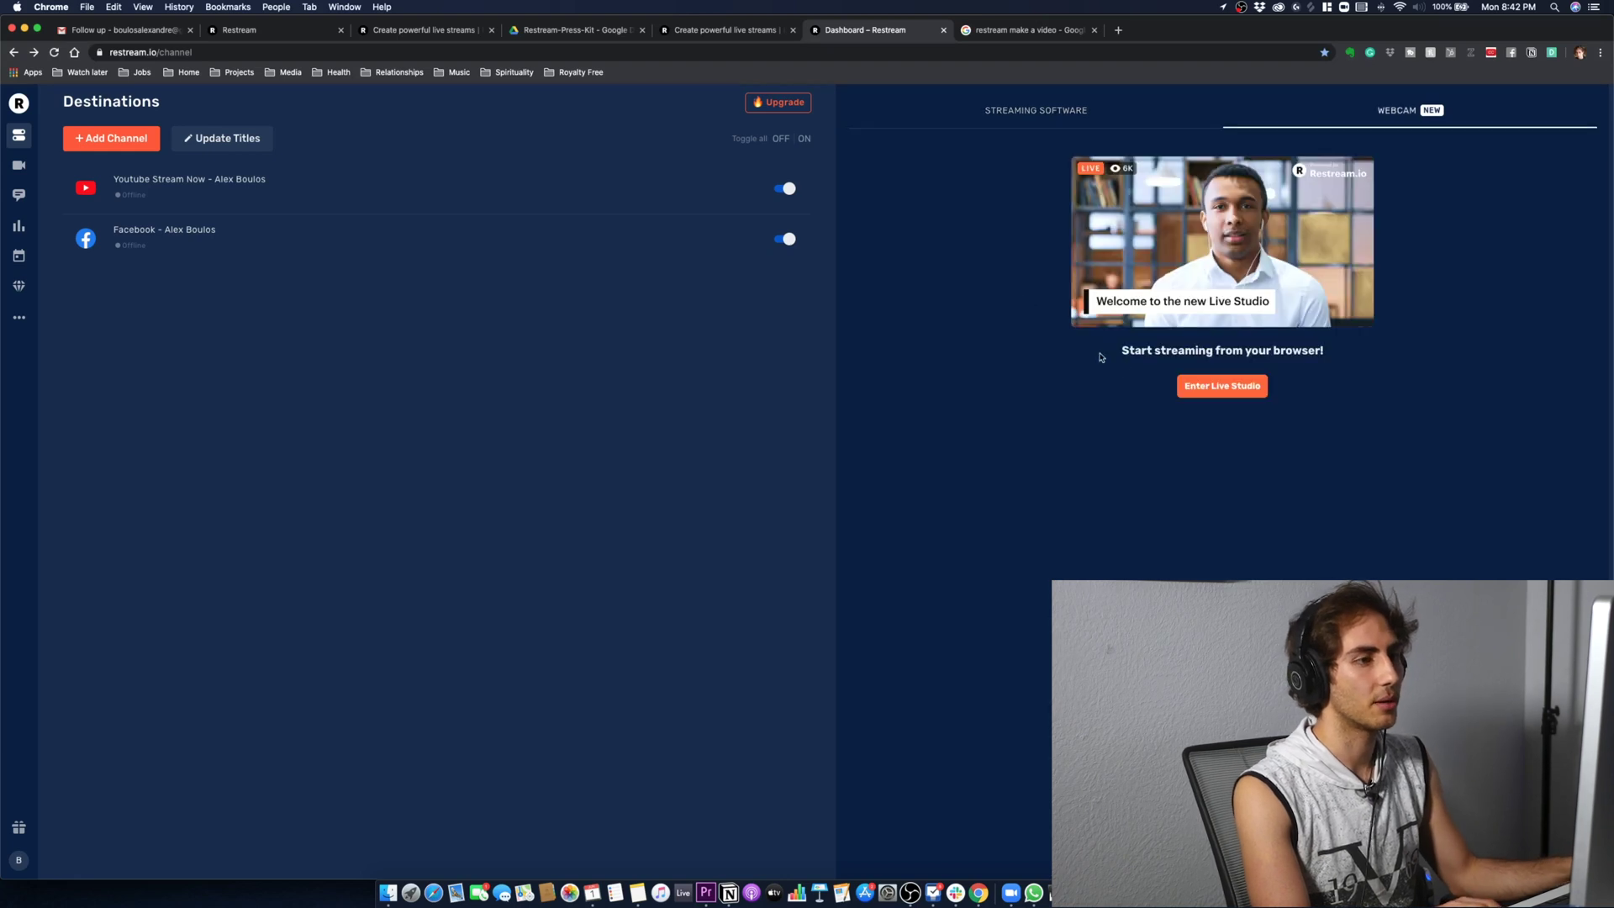
{"action": "left_click", "coordinate": [1084, 459]}
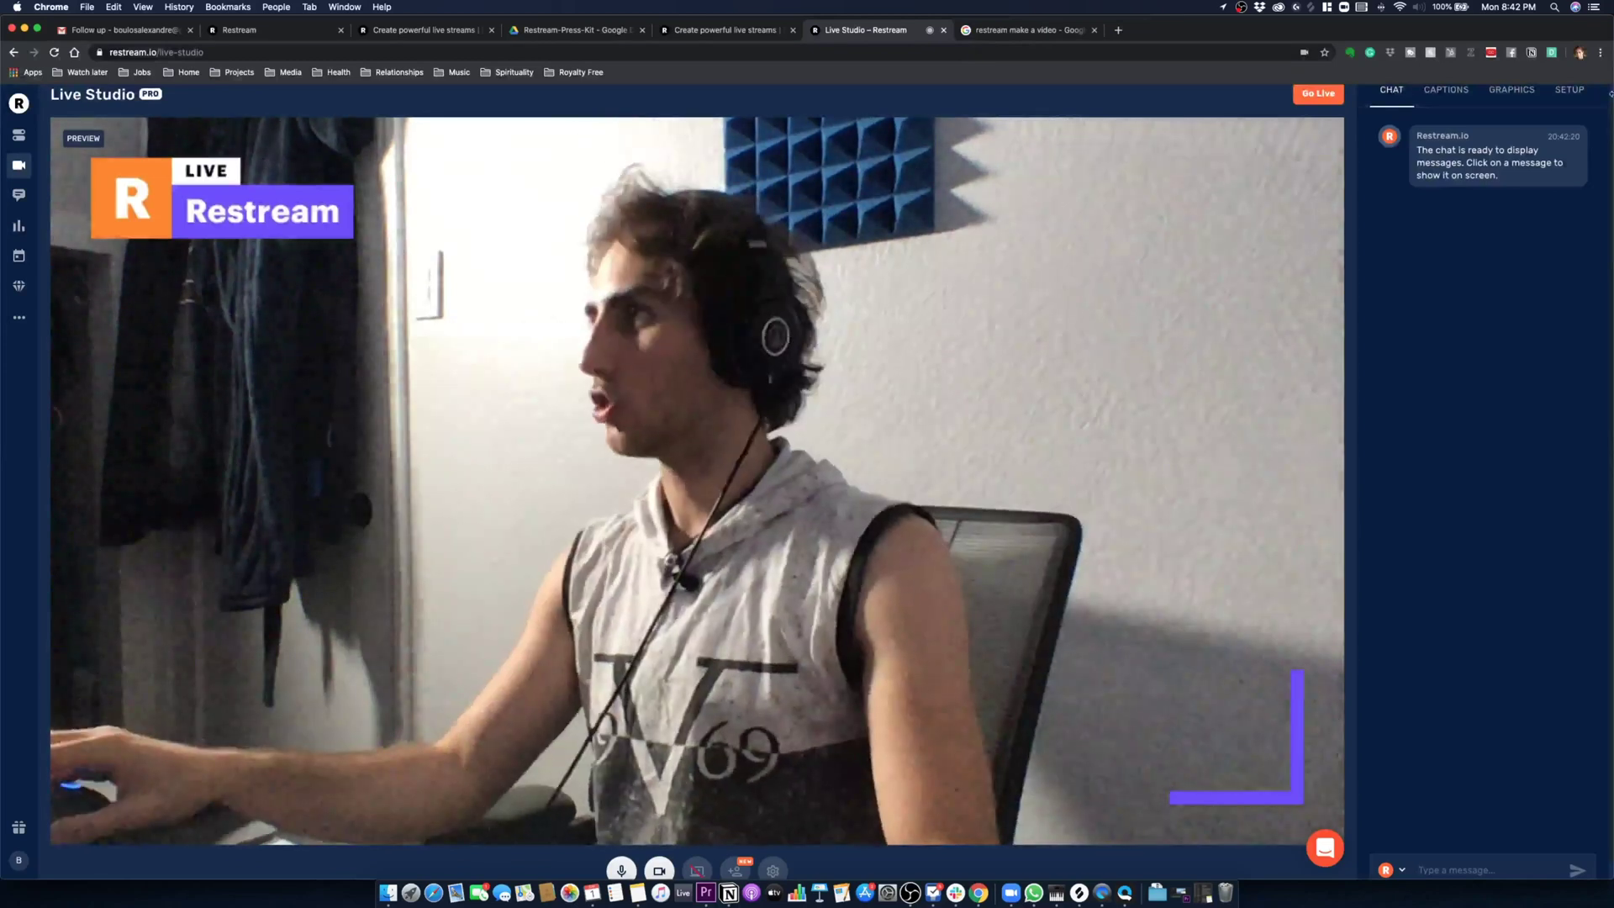
Step: Overlay the welcome message, then post 'hello' in chat and overlay it instead
{"action": "mouse_move", "coordinate": [1493, 164]}
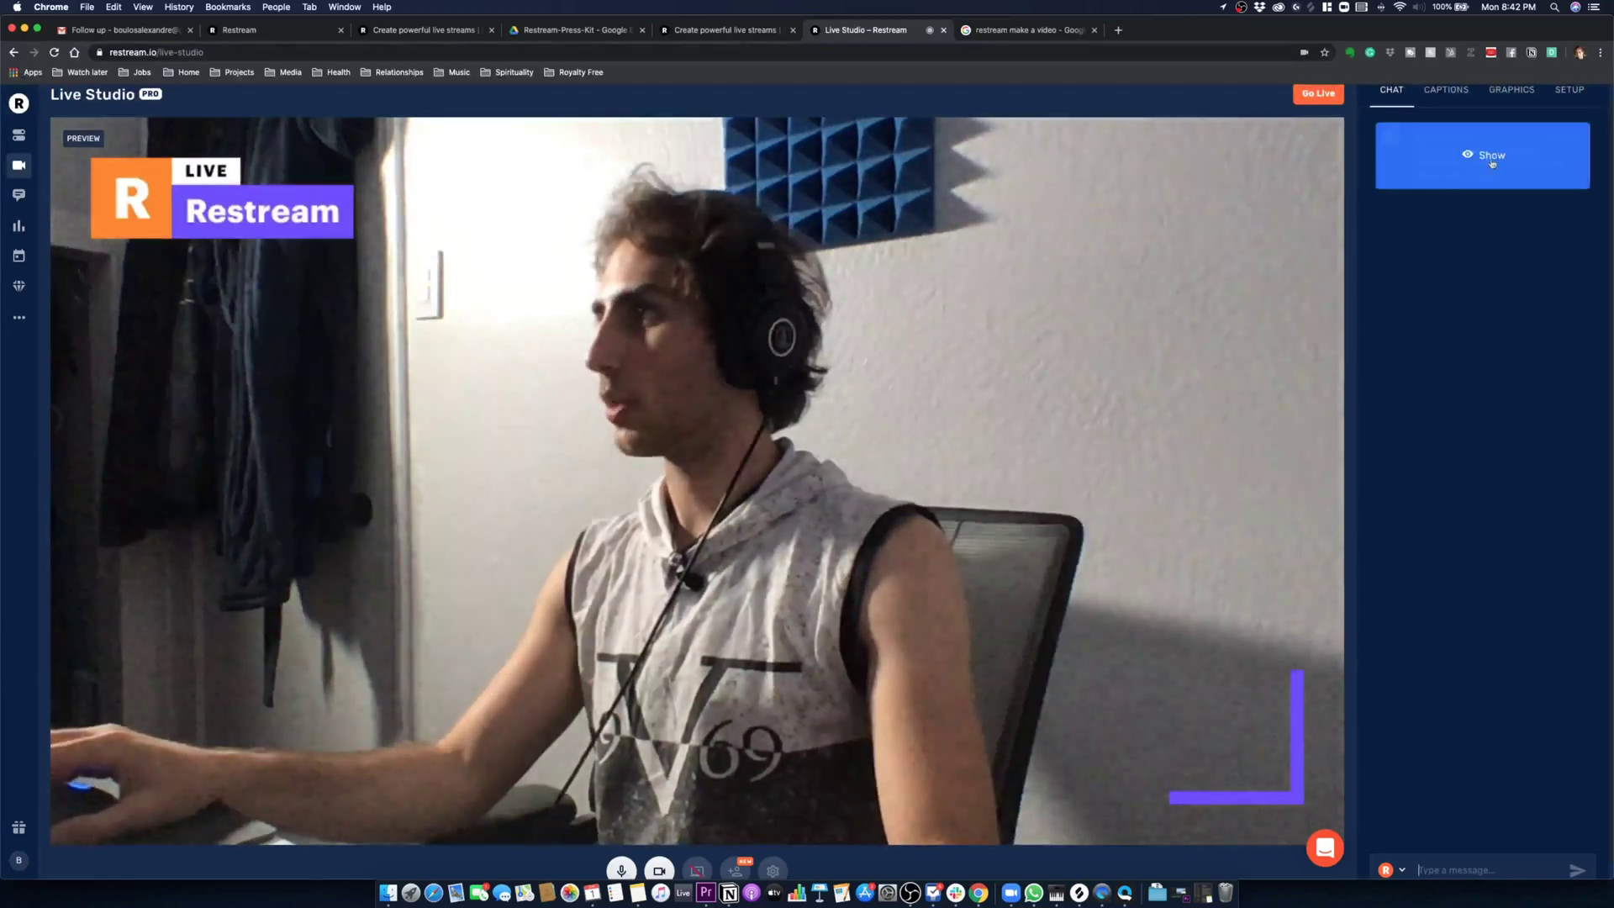
{"action": "left_click", "coordinate": [1443, 185]}
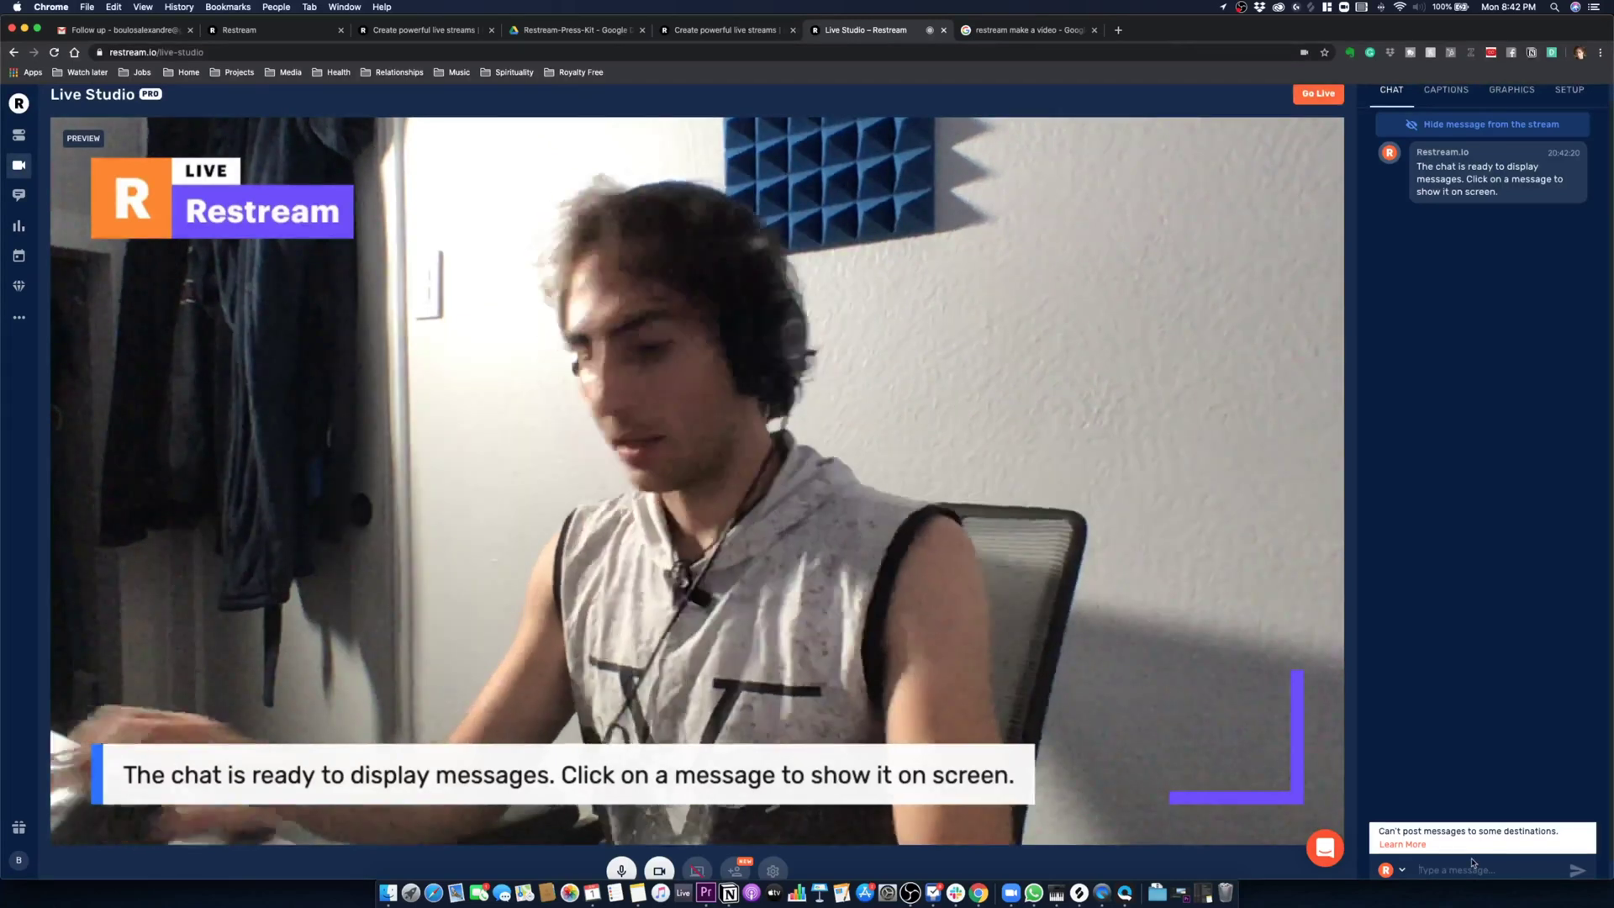
{"action": "type", "text": "hello"}
{"action": "key", "text": "Return"}
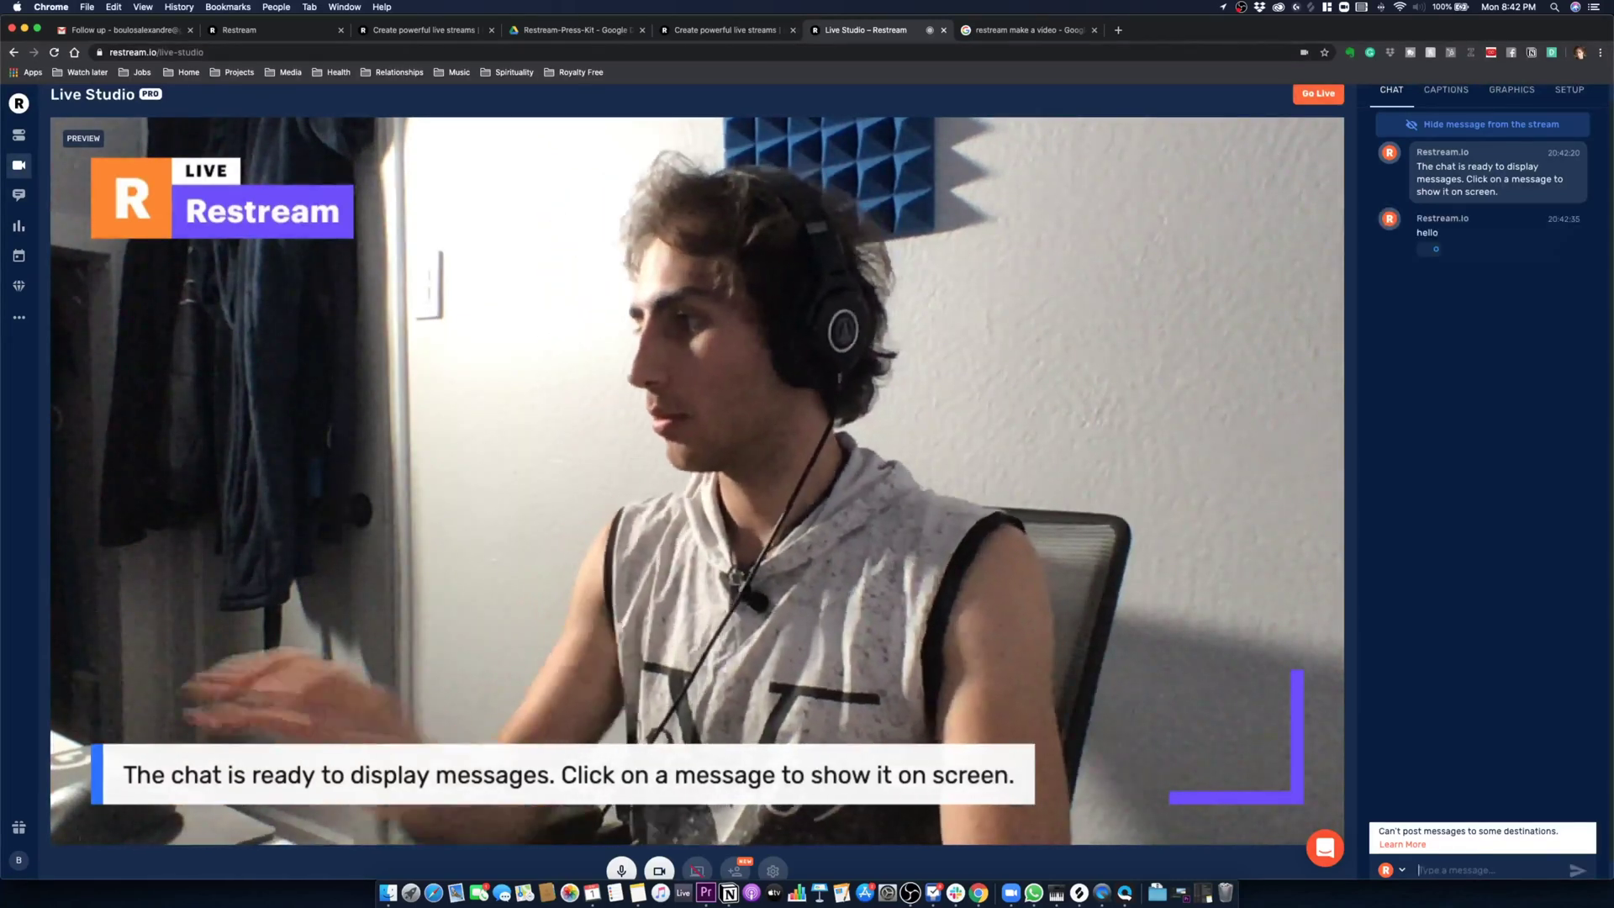
{"action": "left_click", "coordinate": [1470, 239]}
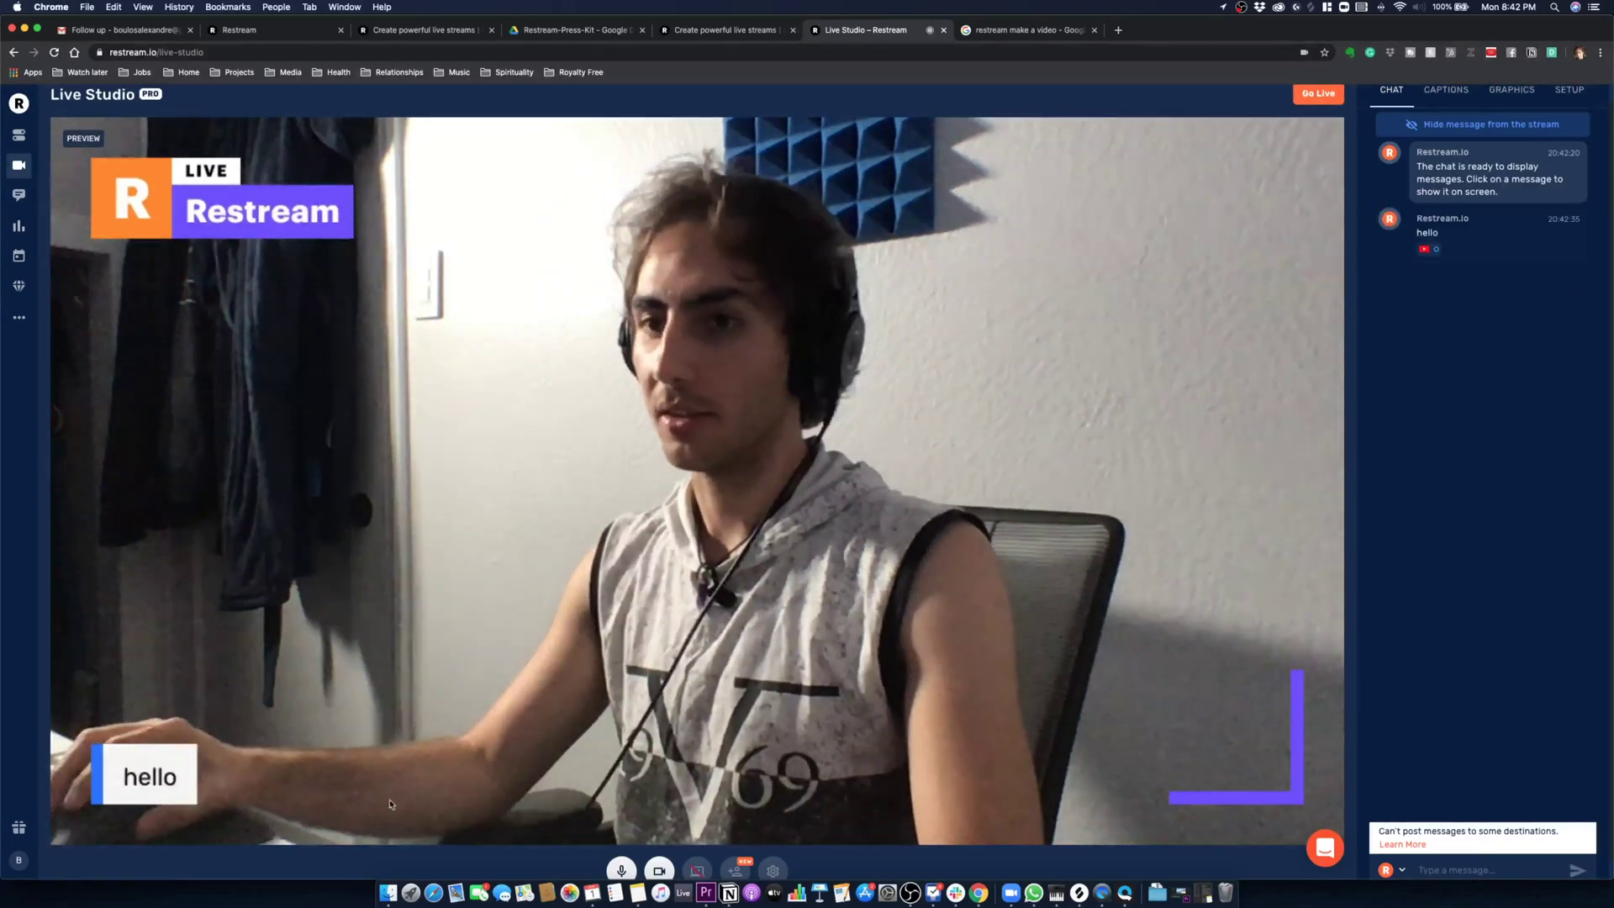
Step: Show the 'stream live to 30+ platforms' caption, then the 'Follow us on Twitter' caption
{"action": "left_click", "coordinate": [1451, 91]}
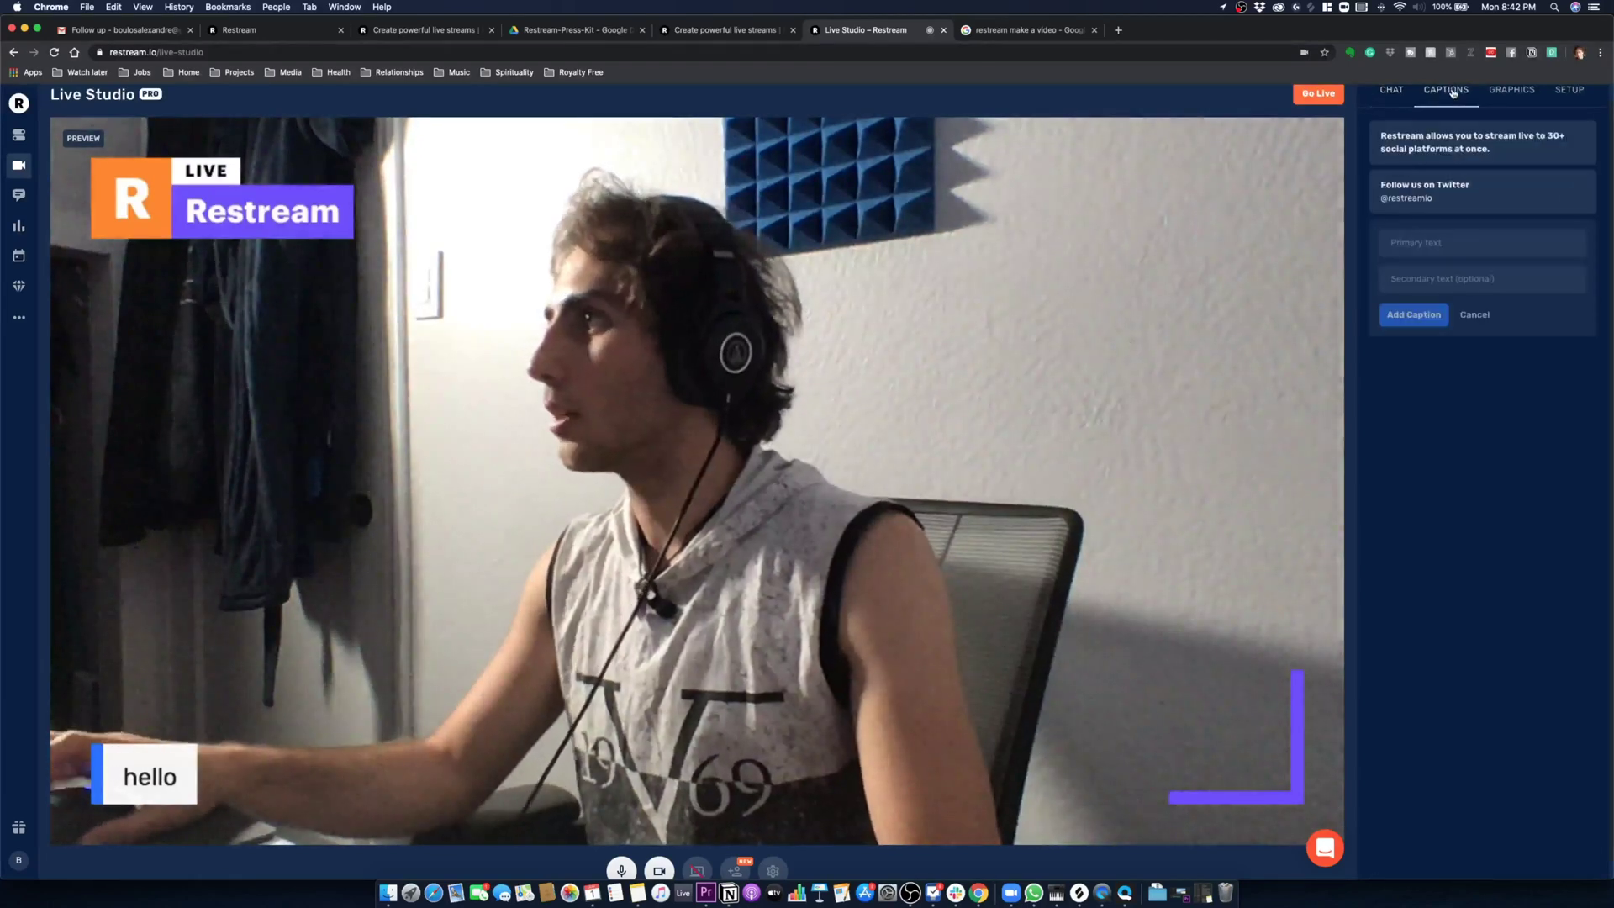
{"action": "left_click", "coordinate": [1447, 143]}
{"action": "left_click", "coordinate": [1493, 202]}
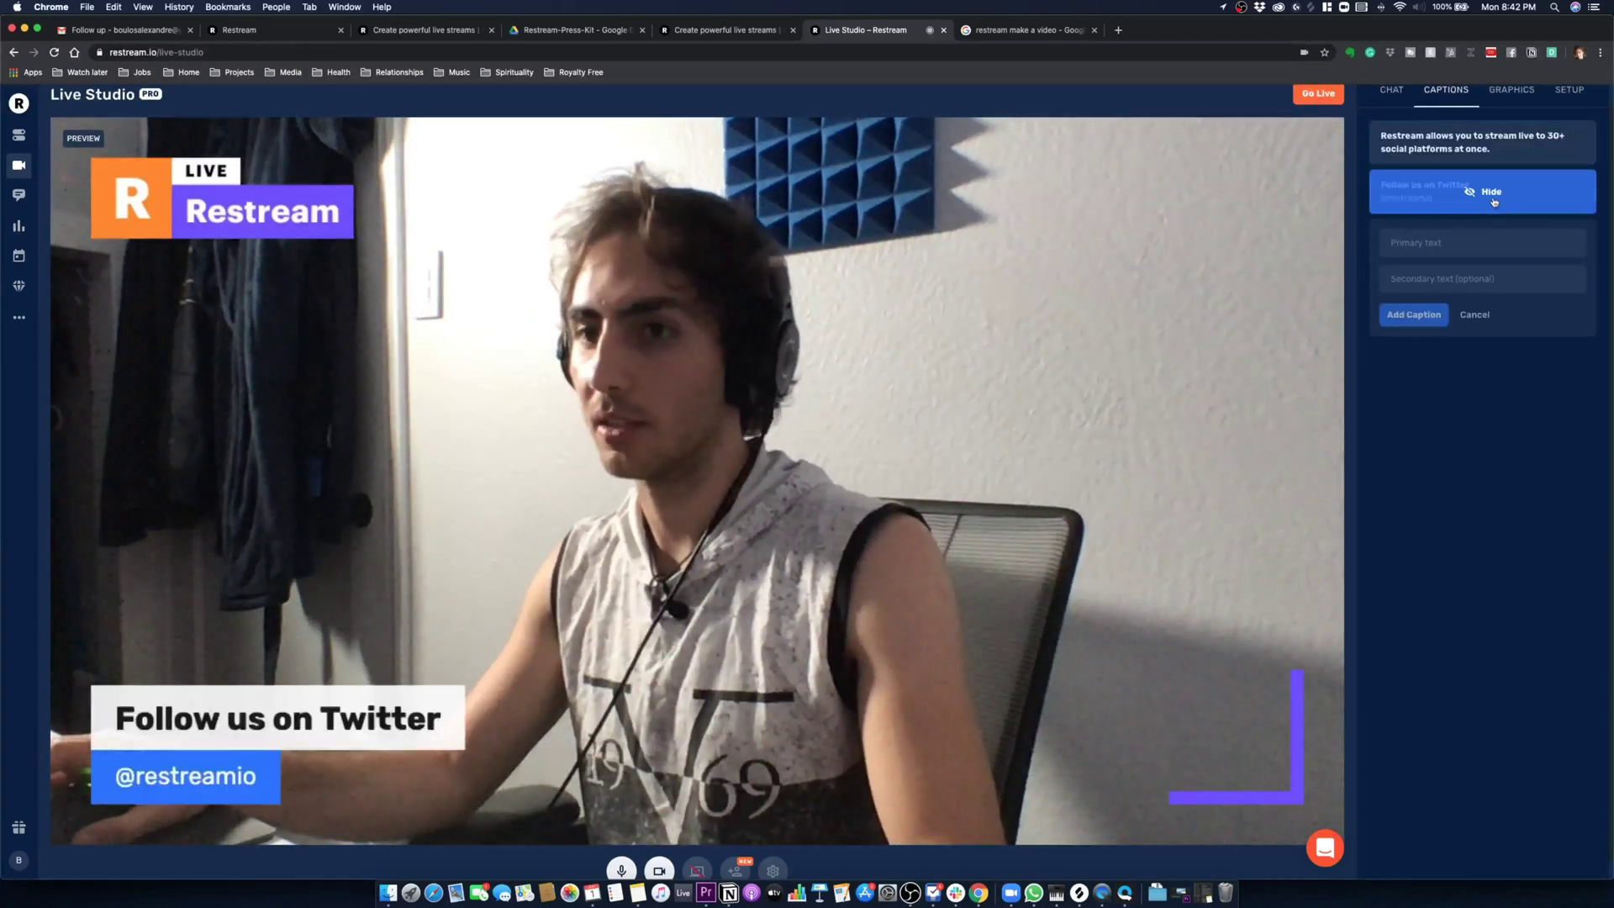
Step: Add the caption 'Hi bro' / 'Do you want to collaborate?' and show it on stream
{"action": "left_click", "coordinate": [1429, 243]}
{"action": "type", "text": "Hi bro "}
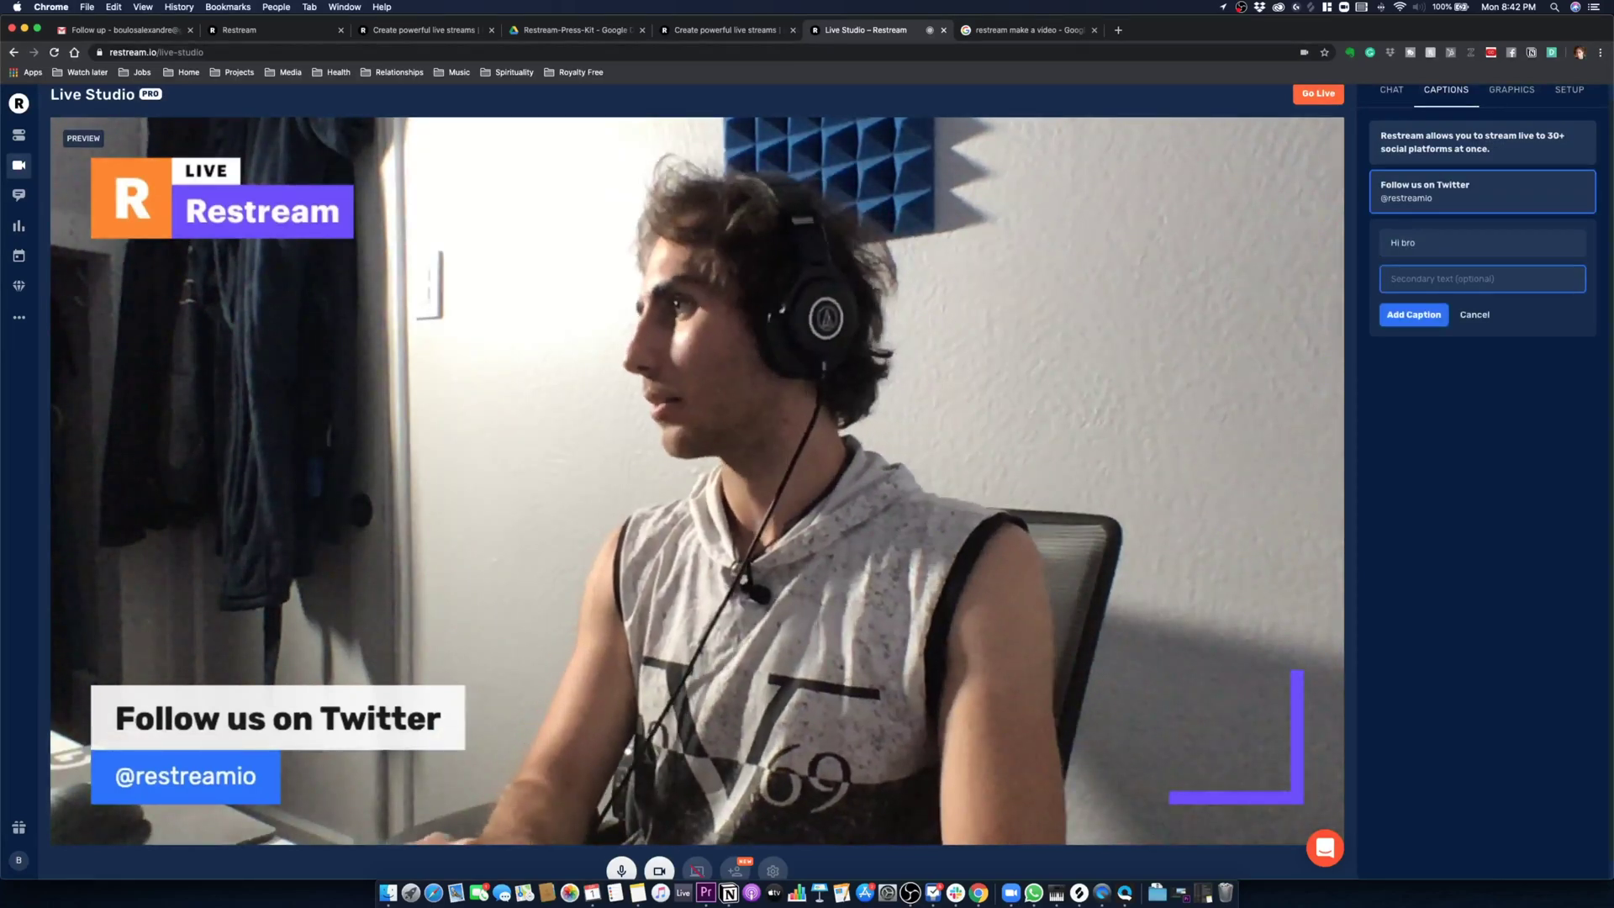
{"action": "type", "text": "Do you want to"}
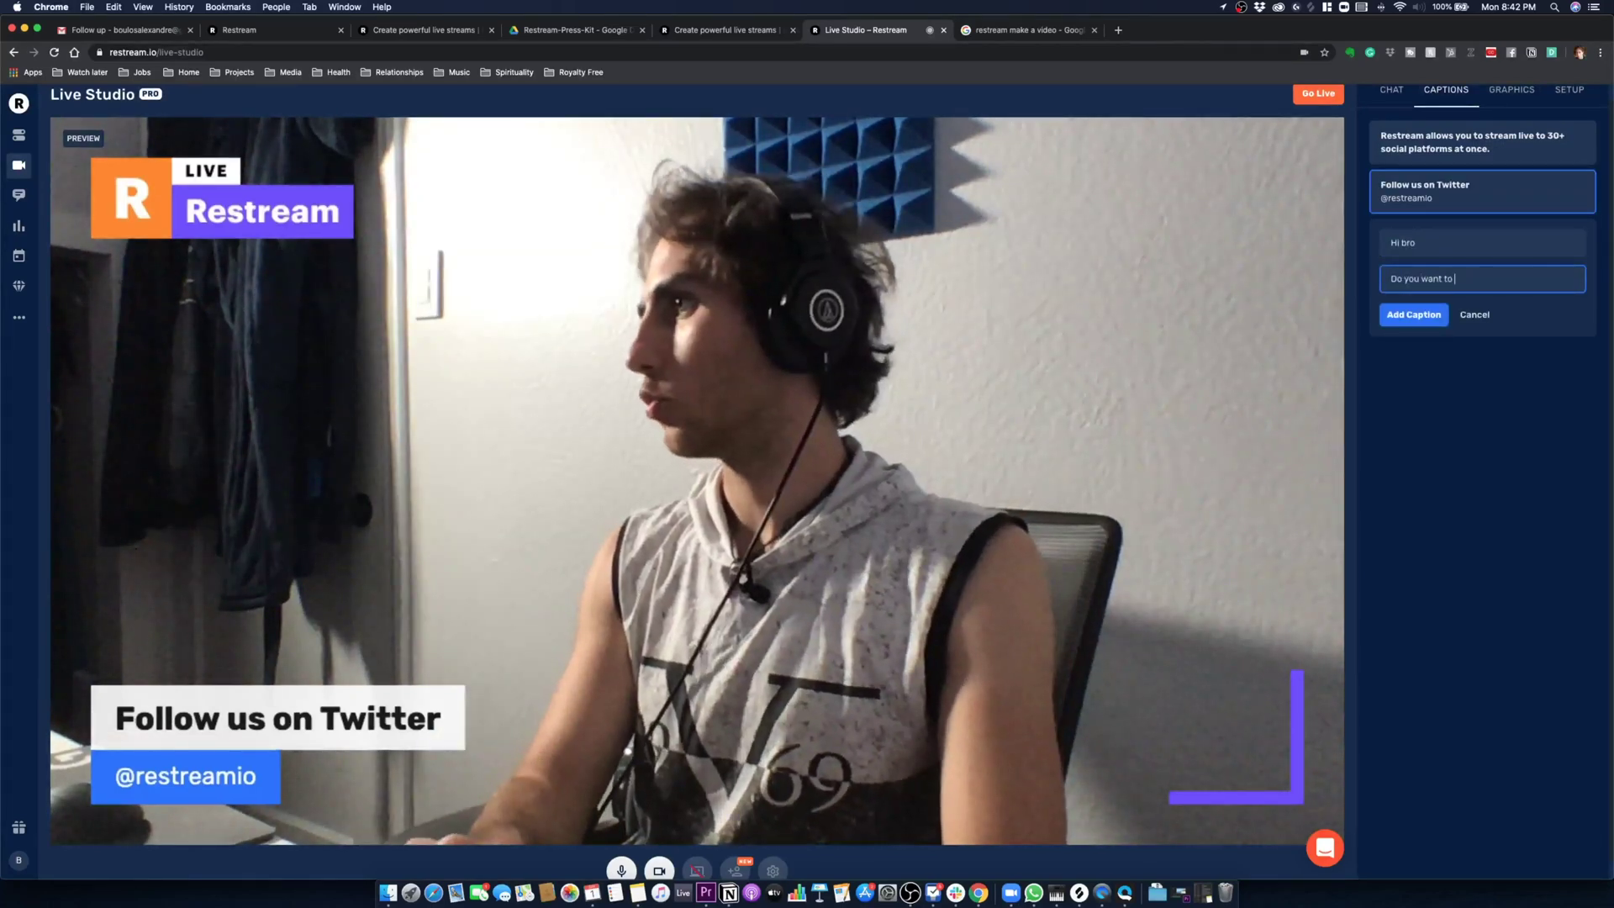
{"action": "type", "text": " collaborate?"}
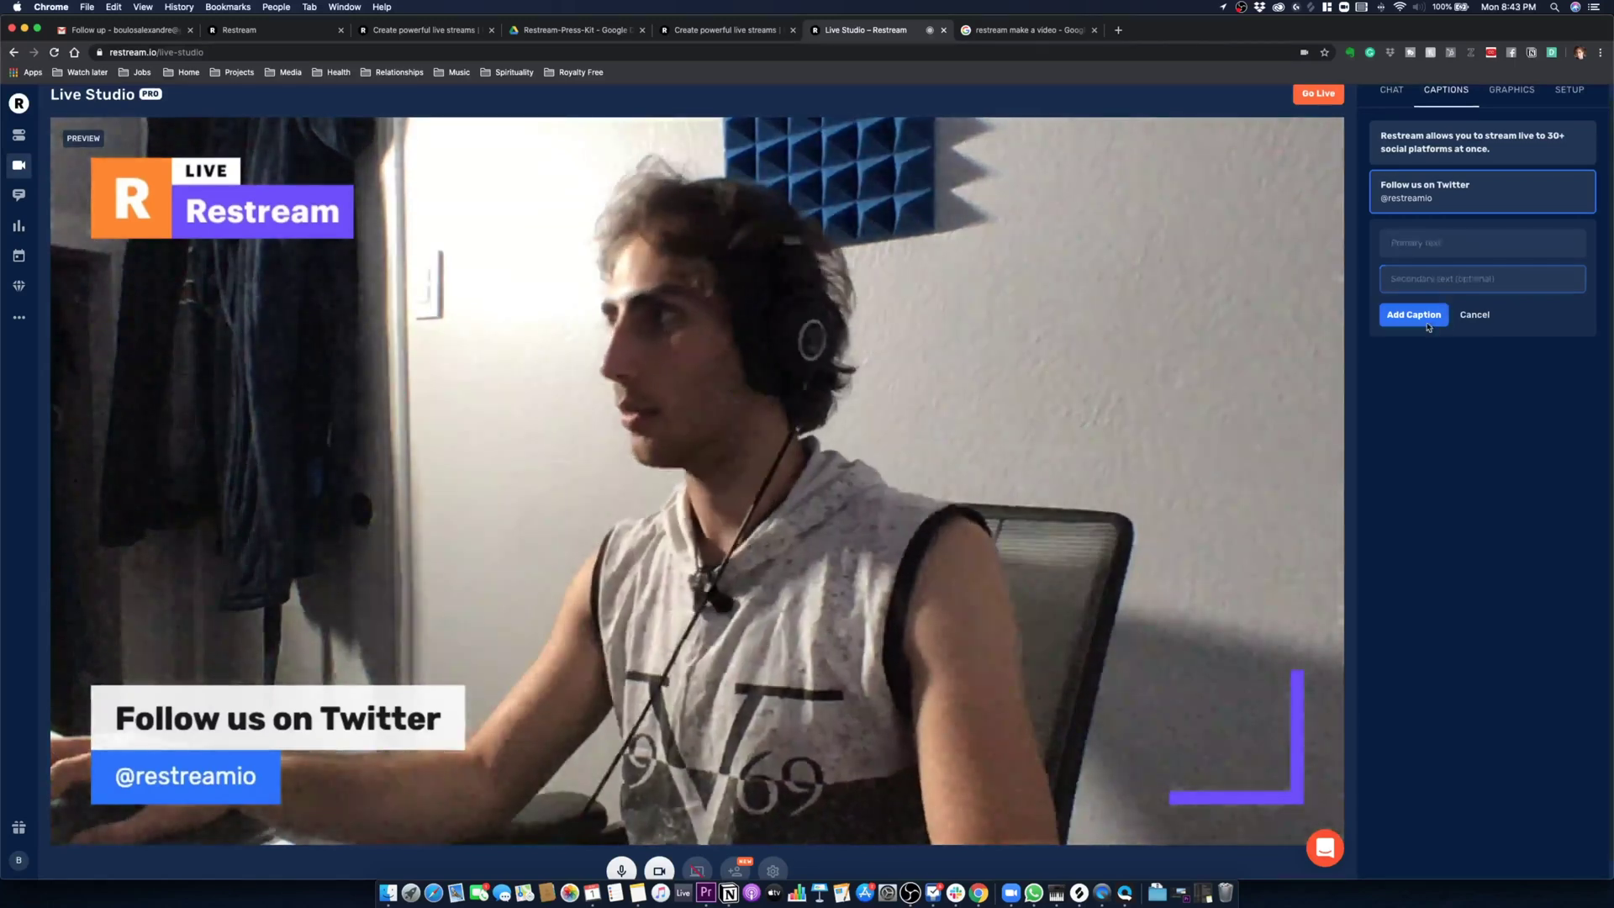
{"action": "left_click", "coordinate": [1416, 315]}
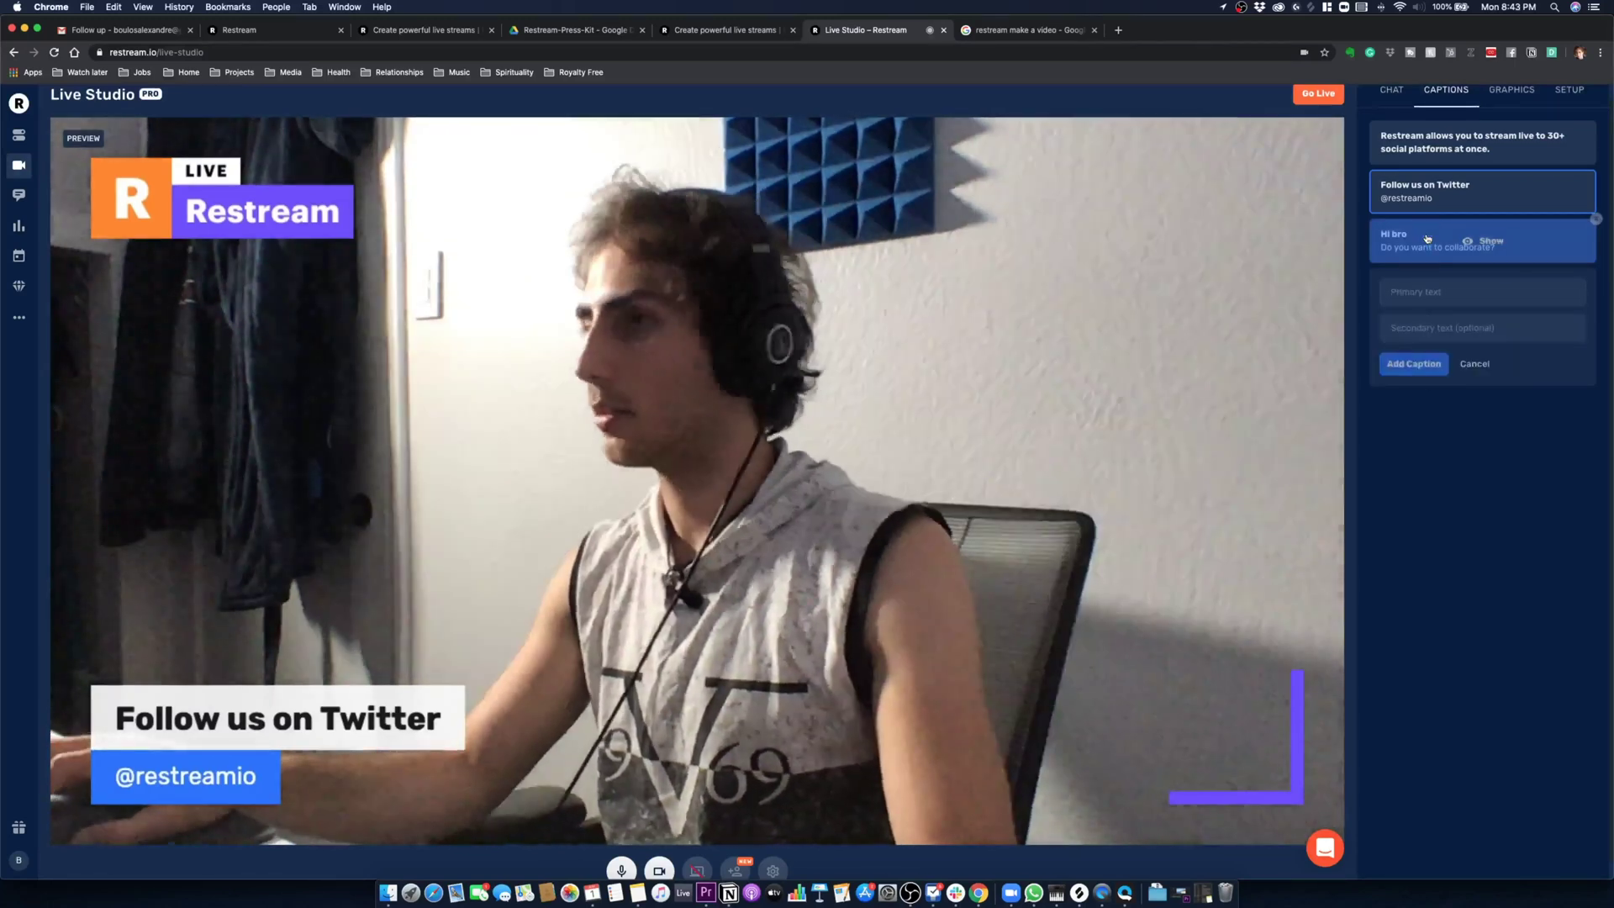
{"action": "left_click", "coordinate": [1427, 239]}
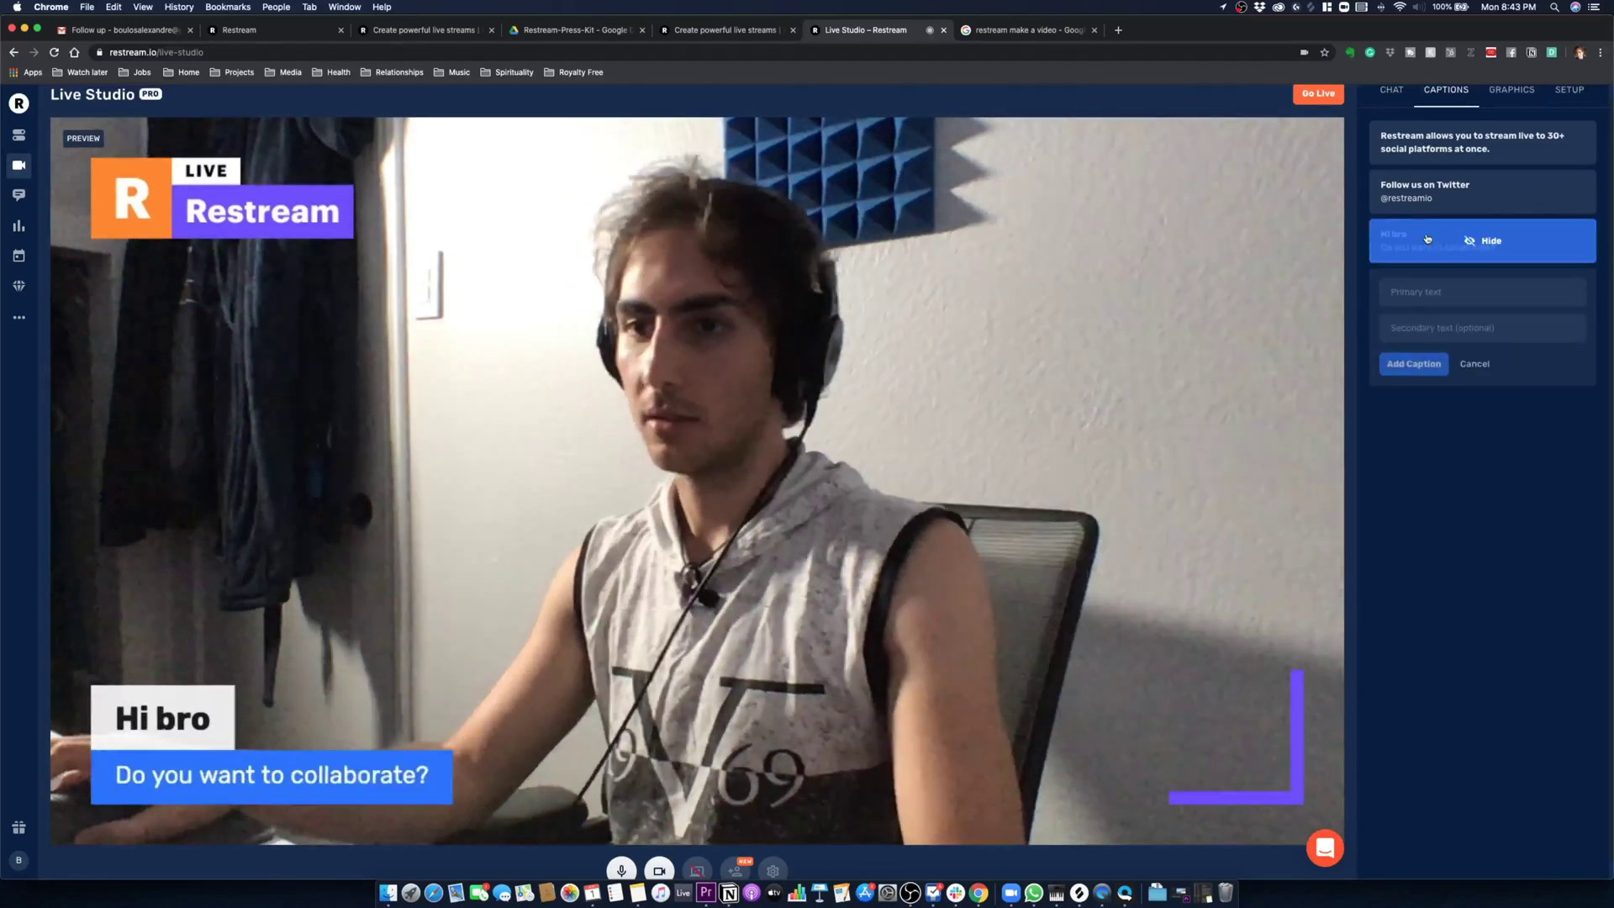
{"action": "left_click", "coordinate": [1496, 92]}
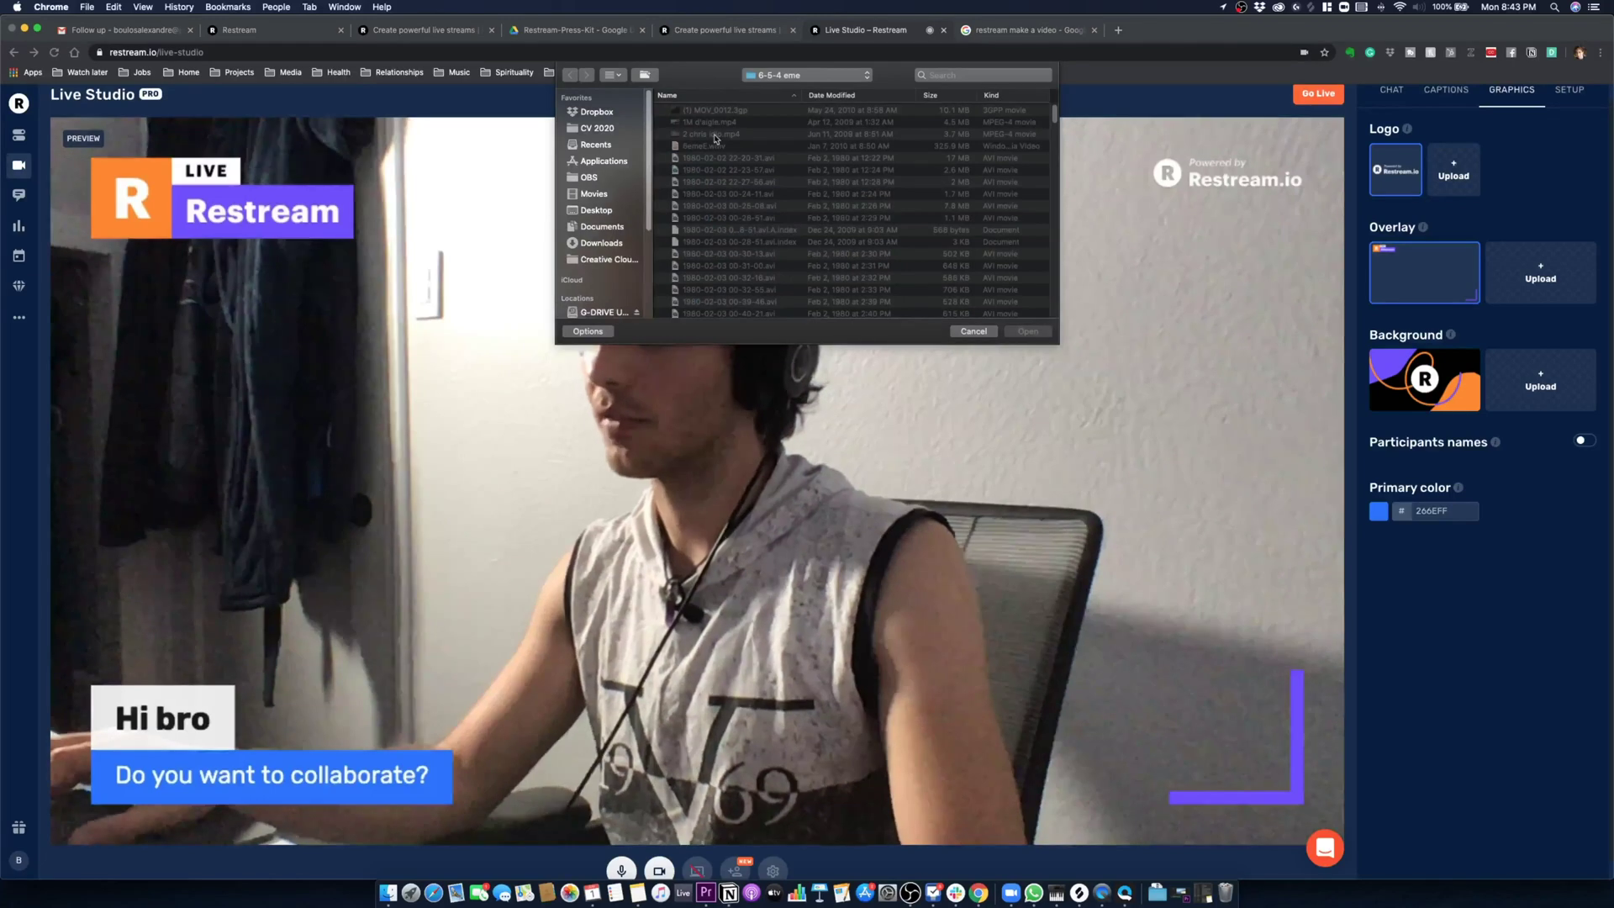
Step: Cancel the graphics overlay upload and bring up the SETUP tab settings
{"action": "key", "text": "Escape"}
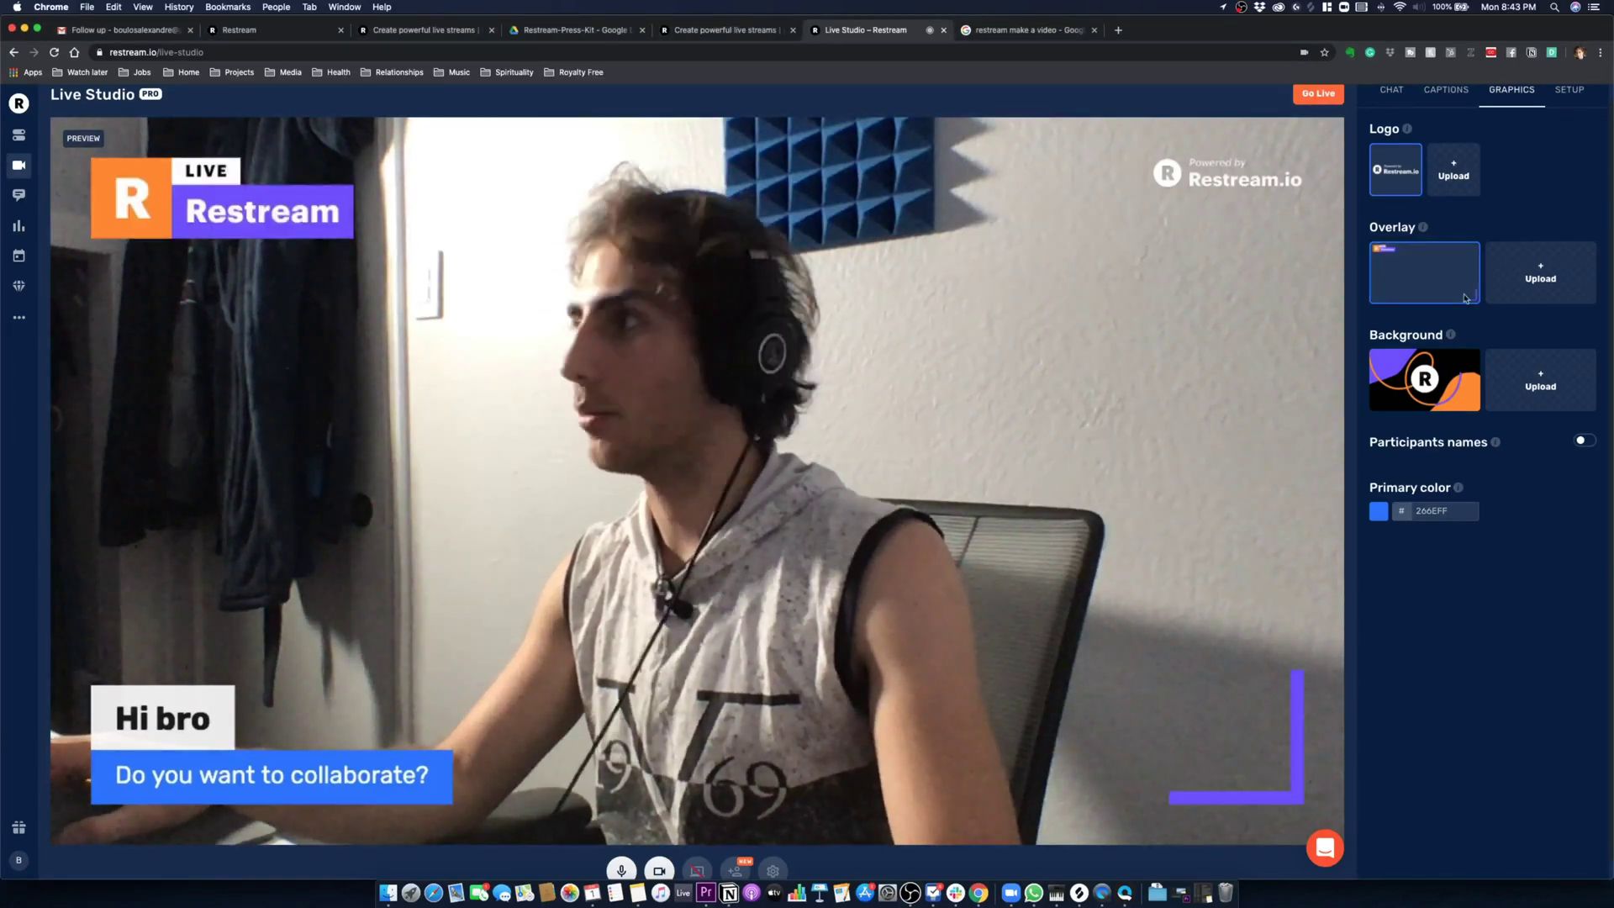
{"action": "left_click", "coordinate": [1569, 89]}
{"action": "left_click", "coordinate": [1512, 90]}
{"action": "left_click", "coordinate": [1565, 90]}
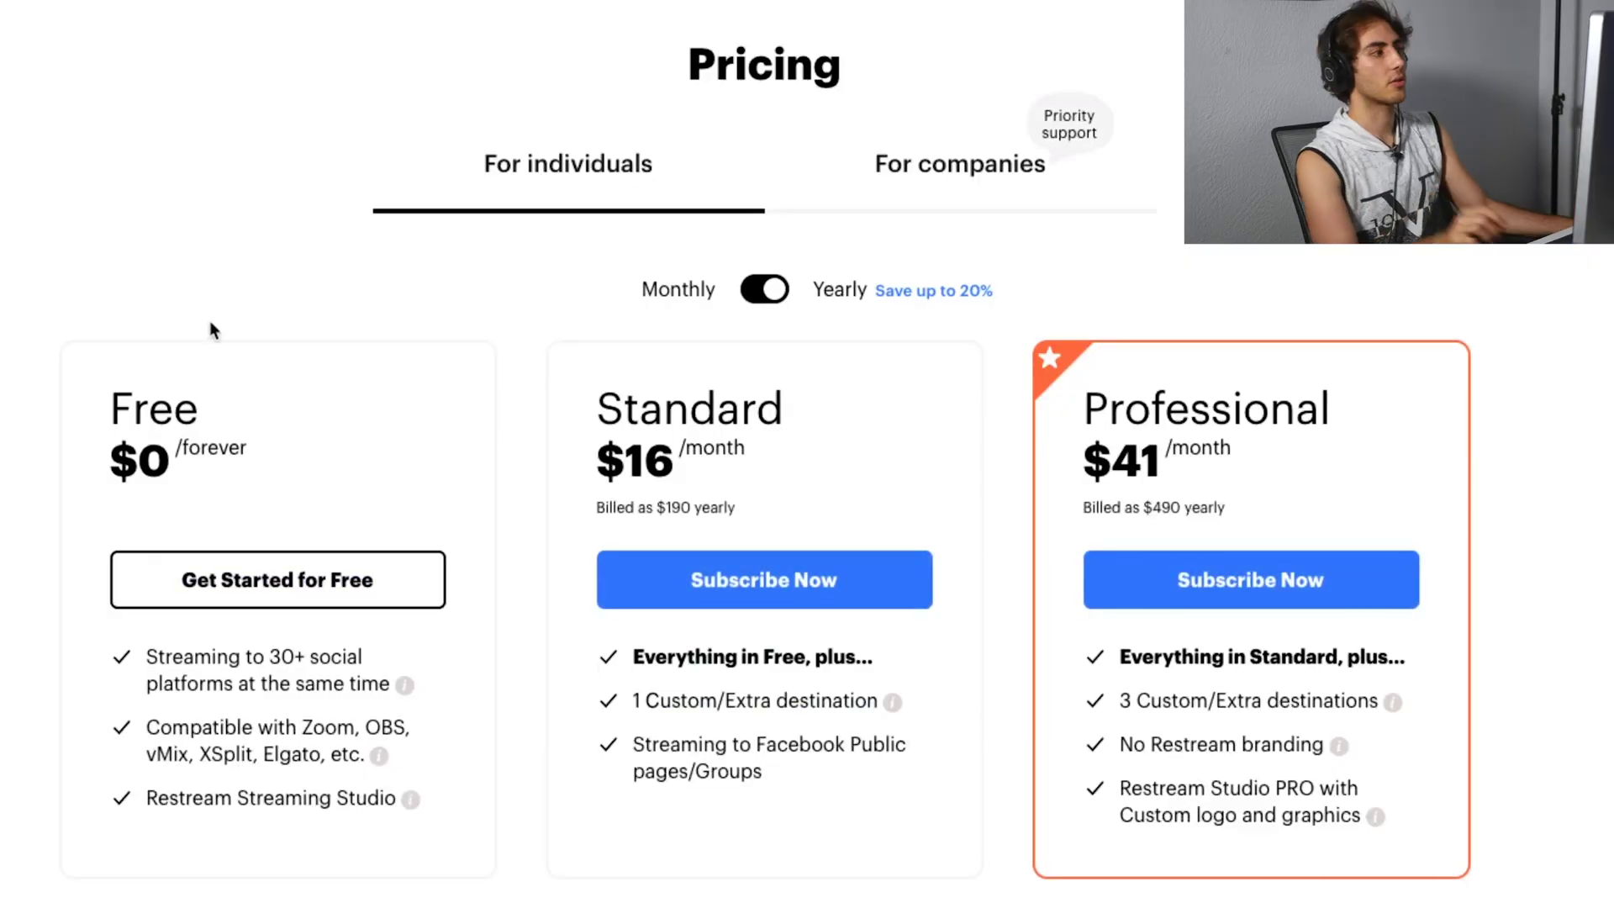
{"action": "left_click_drag", "start_coordinate": [139, 654], "coordinate": [311, 728]}
{"action": "left_click", "coordinate": [267, 682]}
{"action": "left_click_drag", "start_coordinate": [194, 680], "coordinate": [202, 721]}
{"action": "left_click", "coordinate": [202, 713]}
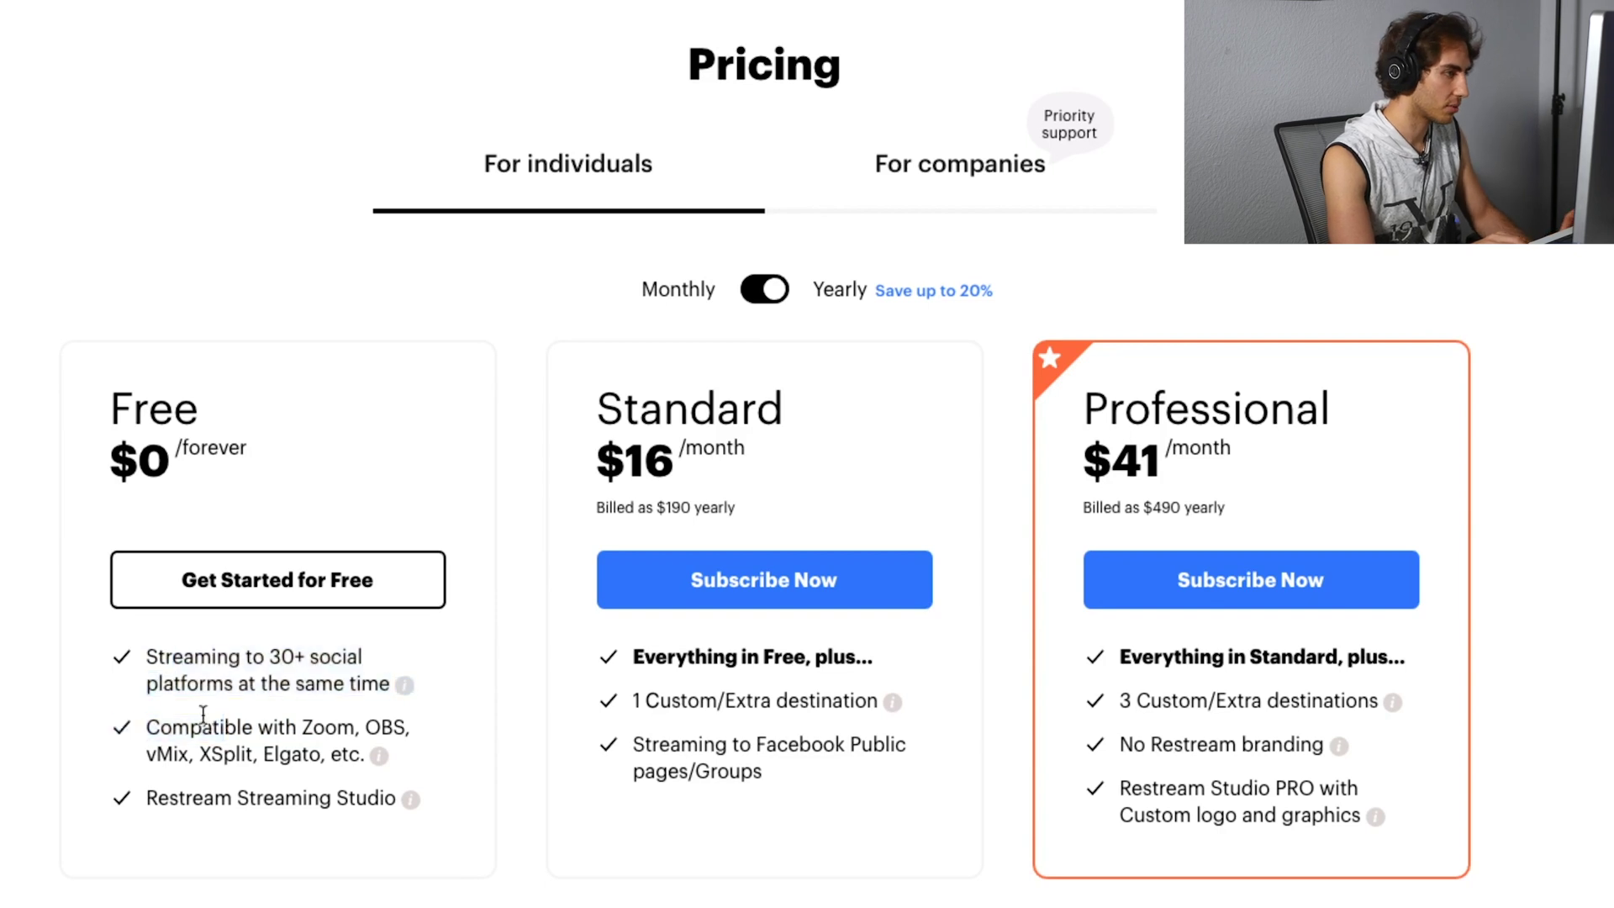
{"action": "left_click", "coordinate": [307, 752]}
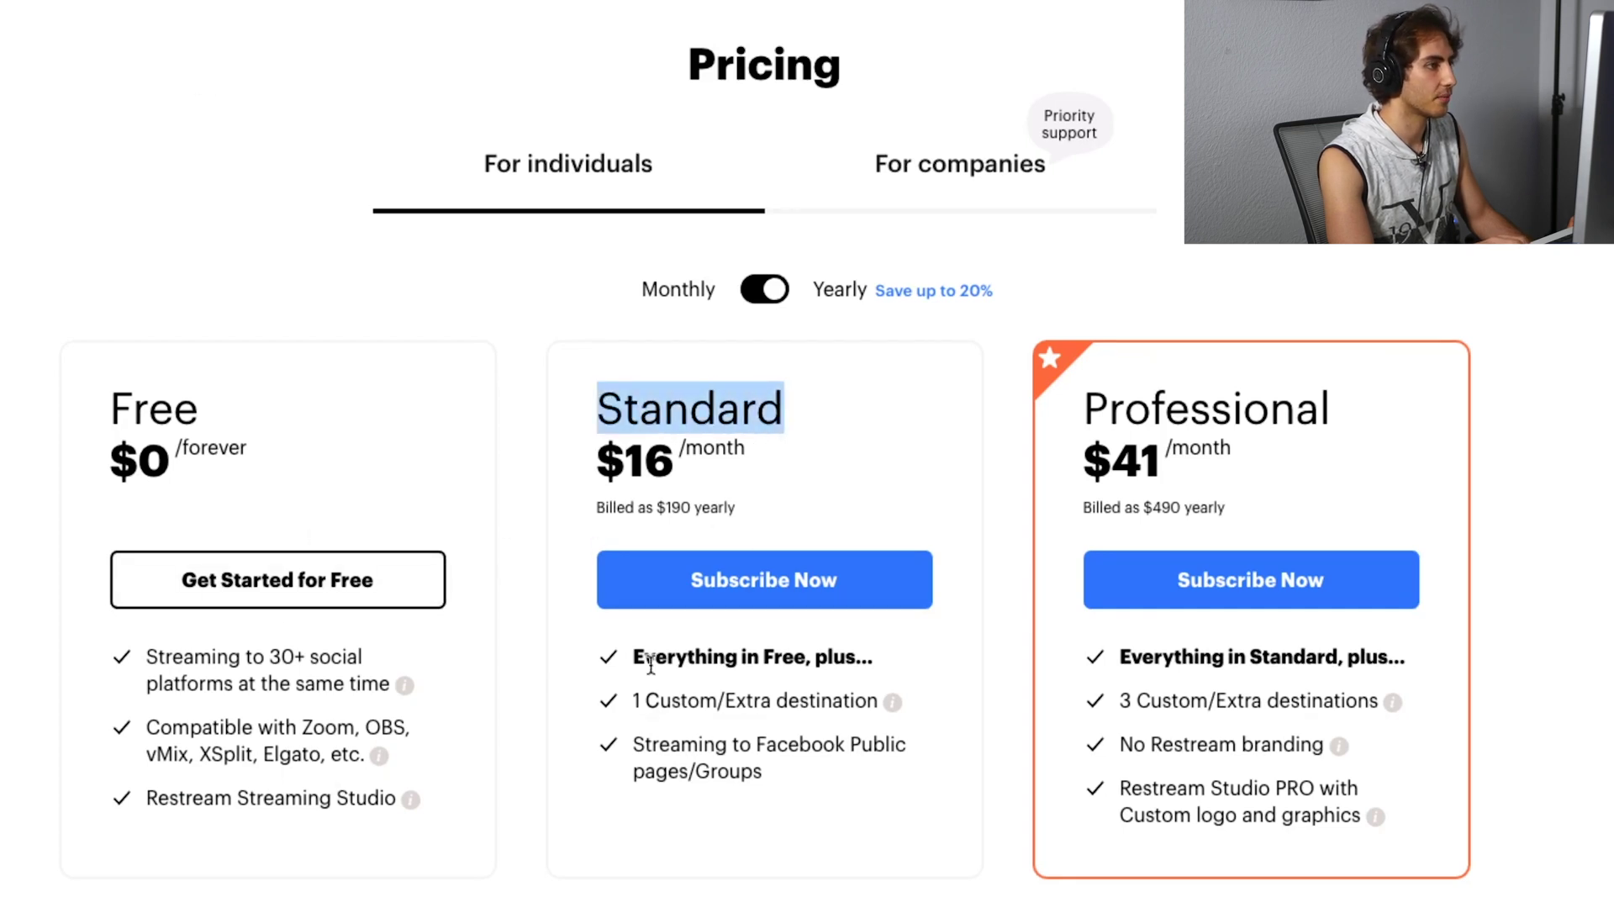
{"action": "left_click_drag", "start_coordinate": [632, 706], "coordinate": [878, 702]}
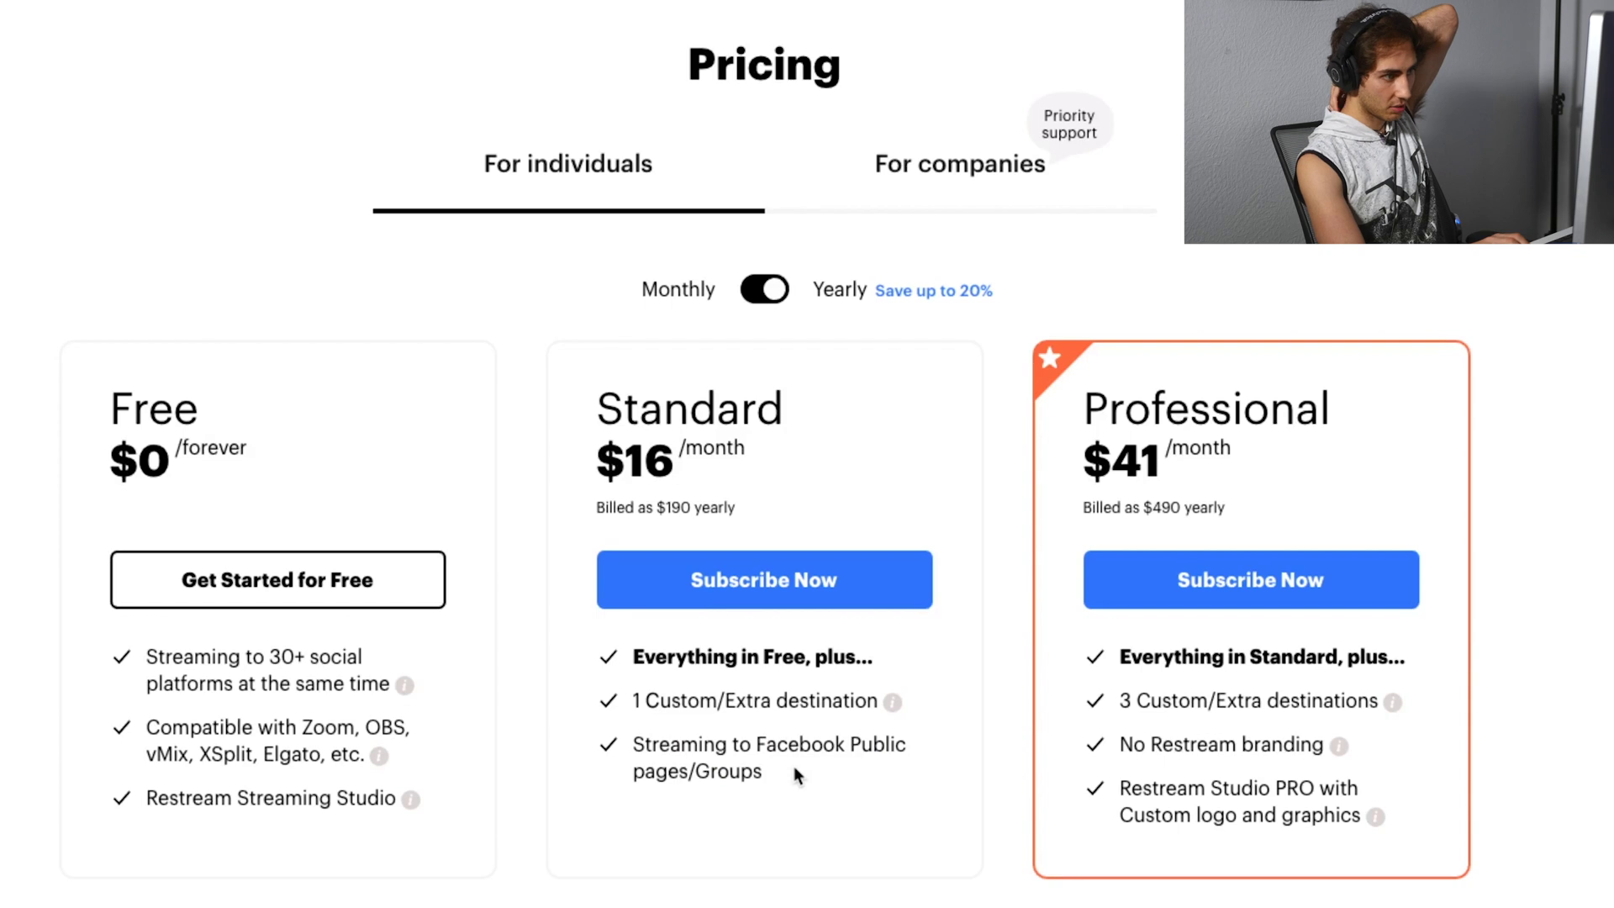
{"action": "left_click_drag", "start_coordinate": [1092, 417], "coordinate": [1243, 461]}
{"action": "left_click", "coordinate": [1128, 654]}
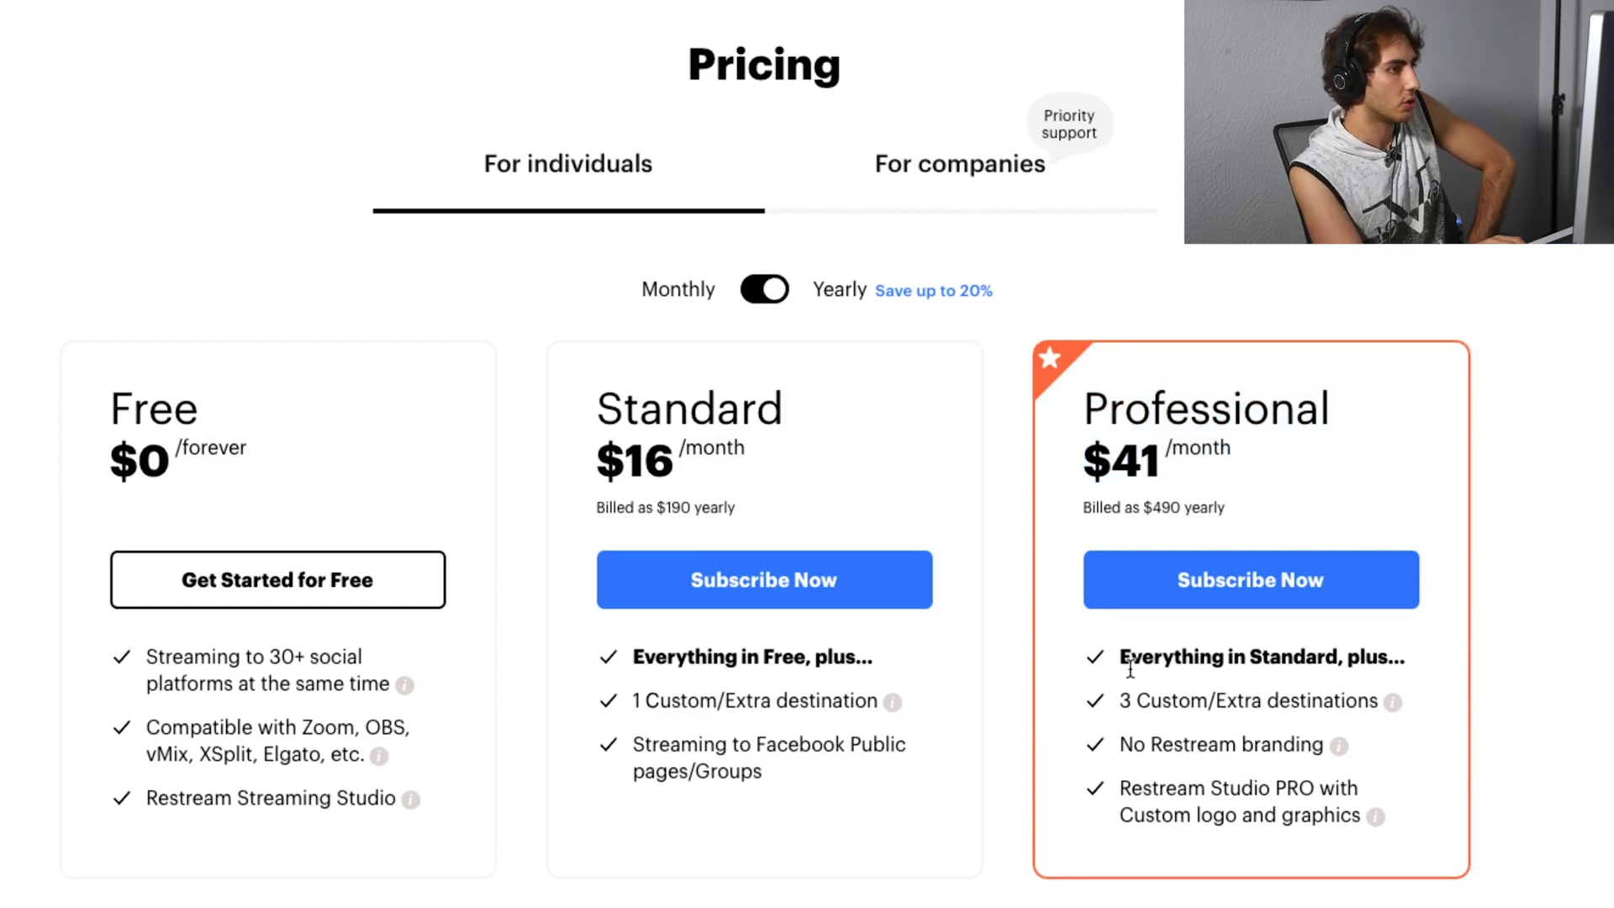
{"action": "left_click_drag", "start_coordinate": [1213, 703], "coordinate": [1381, 713]}
{"action": "left_click", "coordinate": [1348, 706]}
{"action": "mouse_move", "coordinate": [1389, 703]}
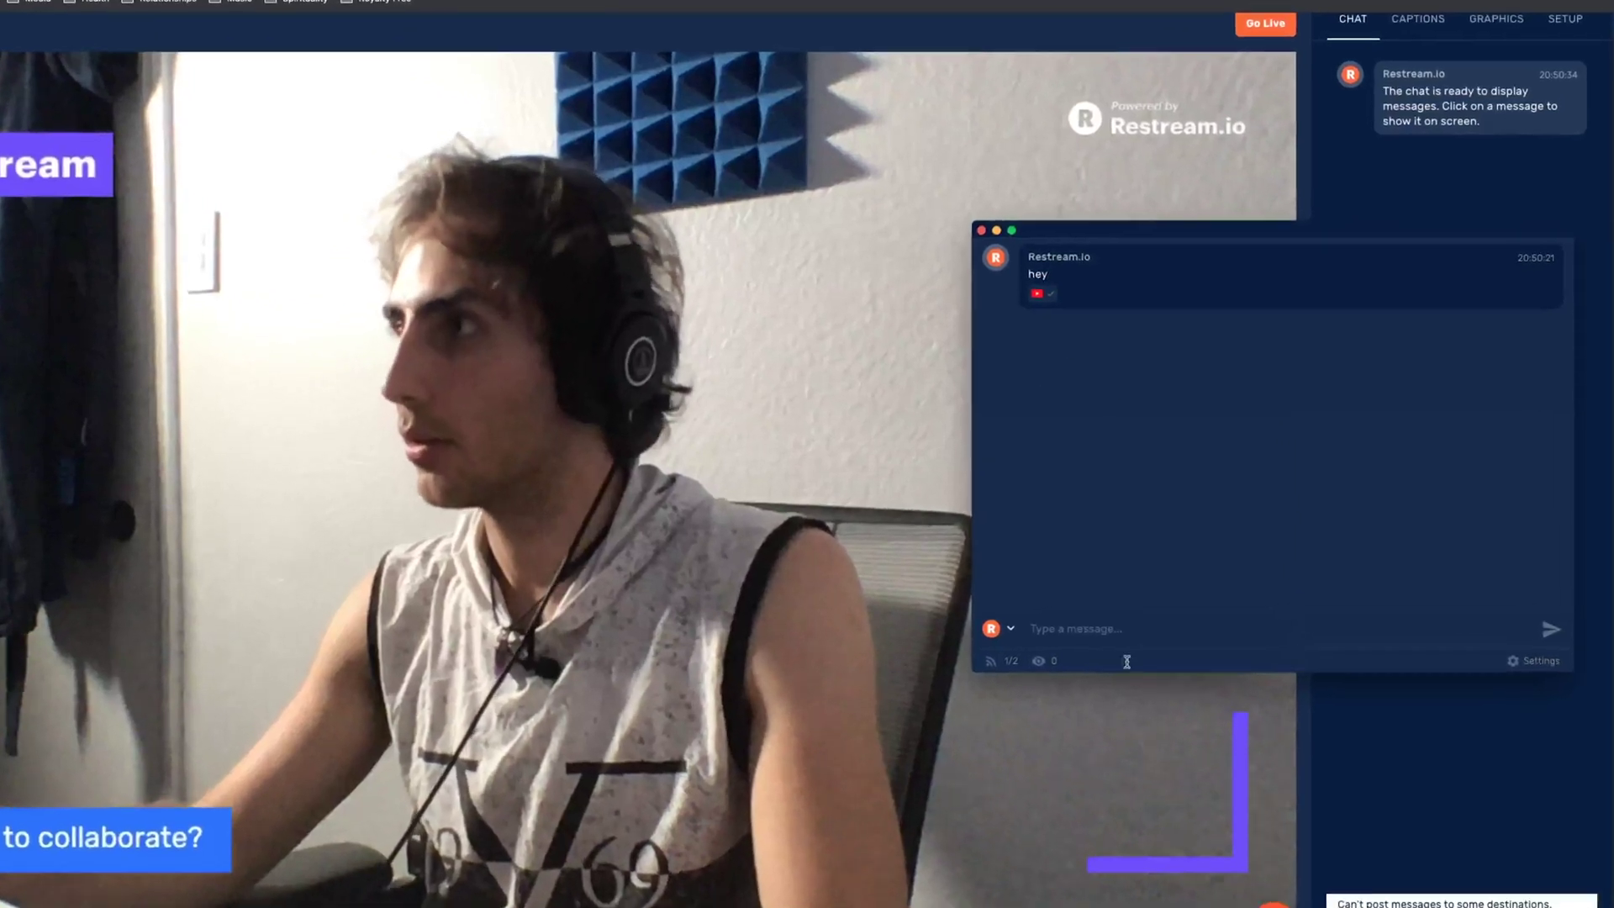
Step: Post 'heyyyy' in the stream chat and move the chat window up and left
{"action": "type", "text": "heyyyy"}
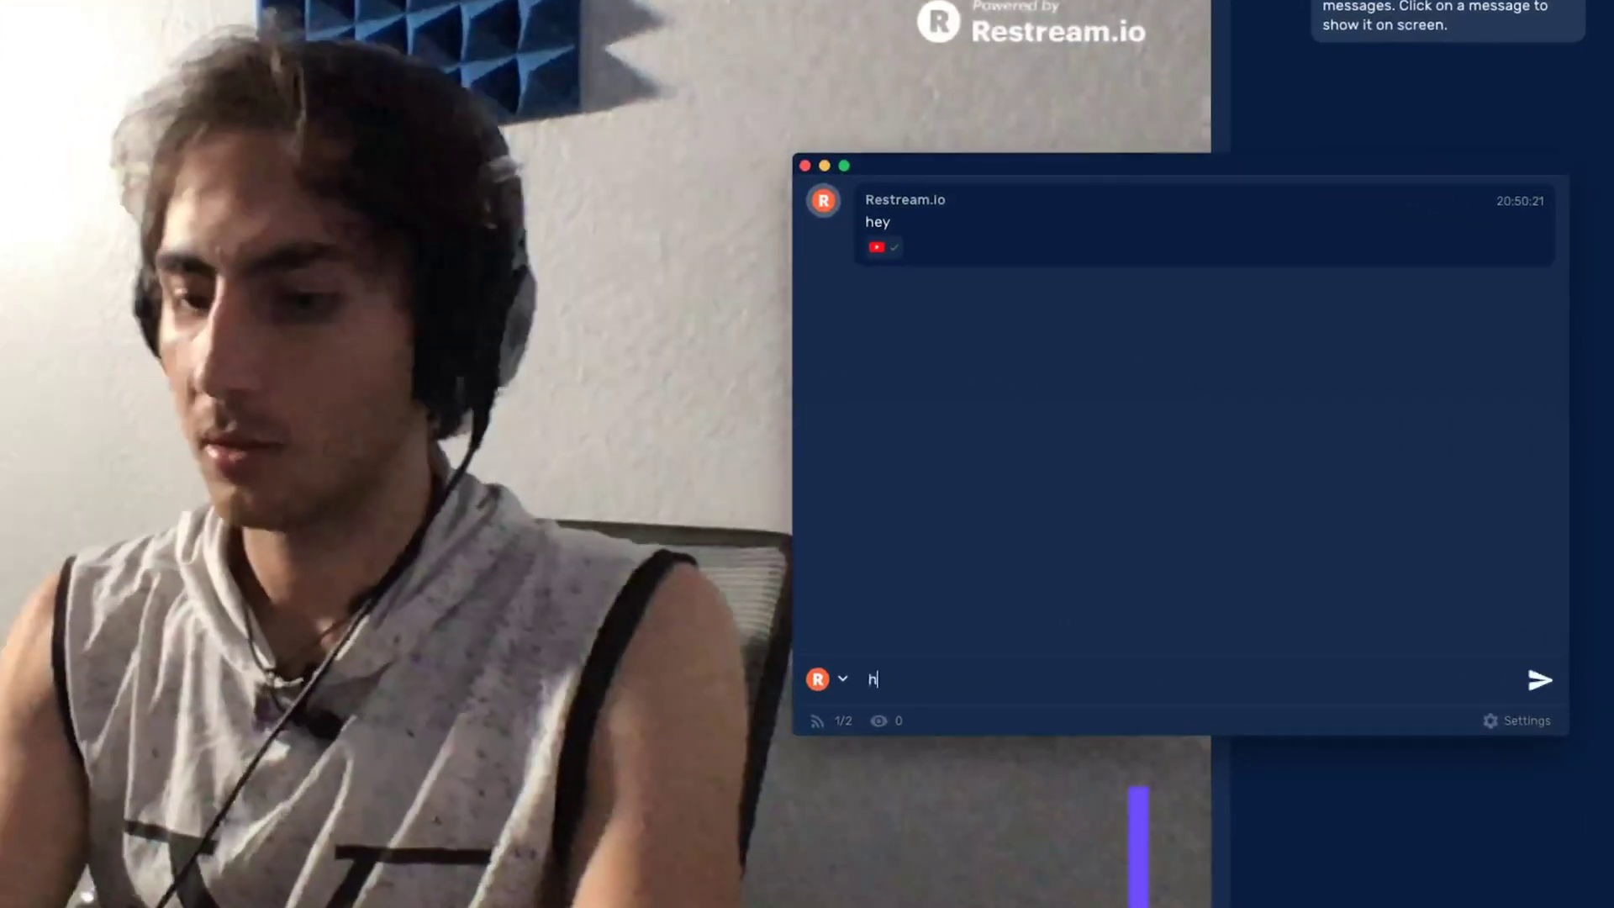
{"action": "key", "text": "Return"}
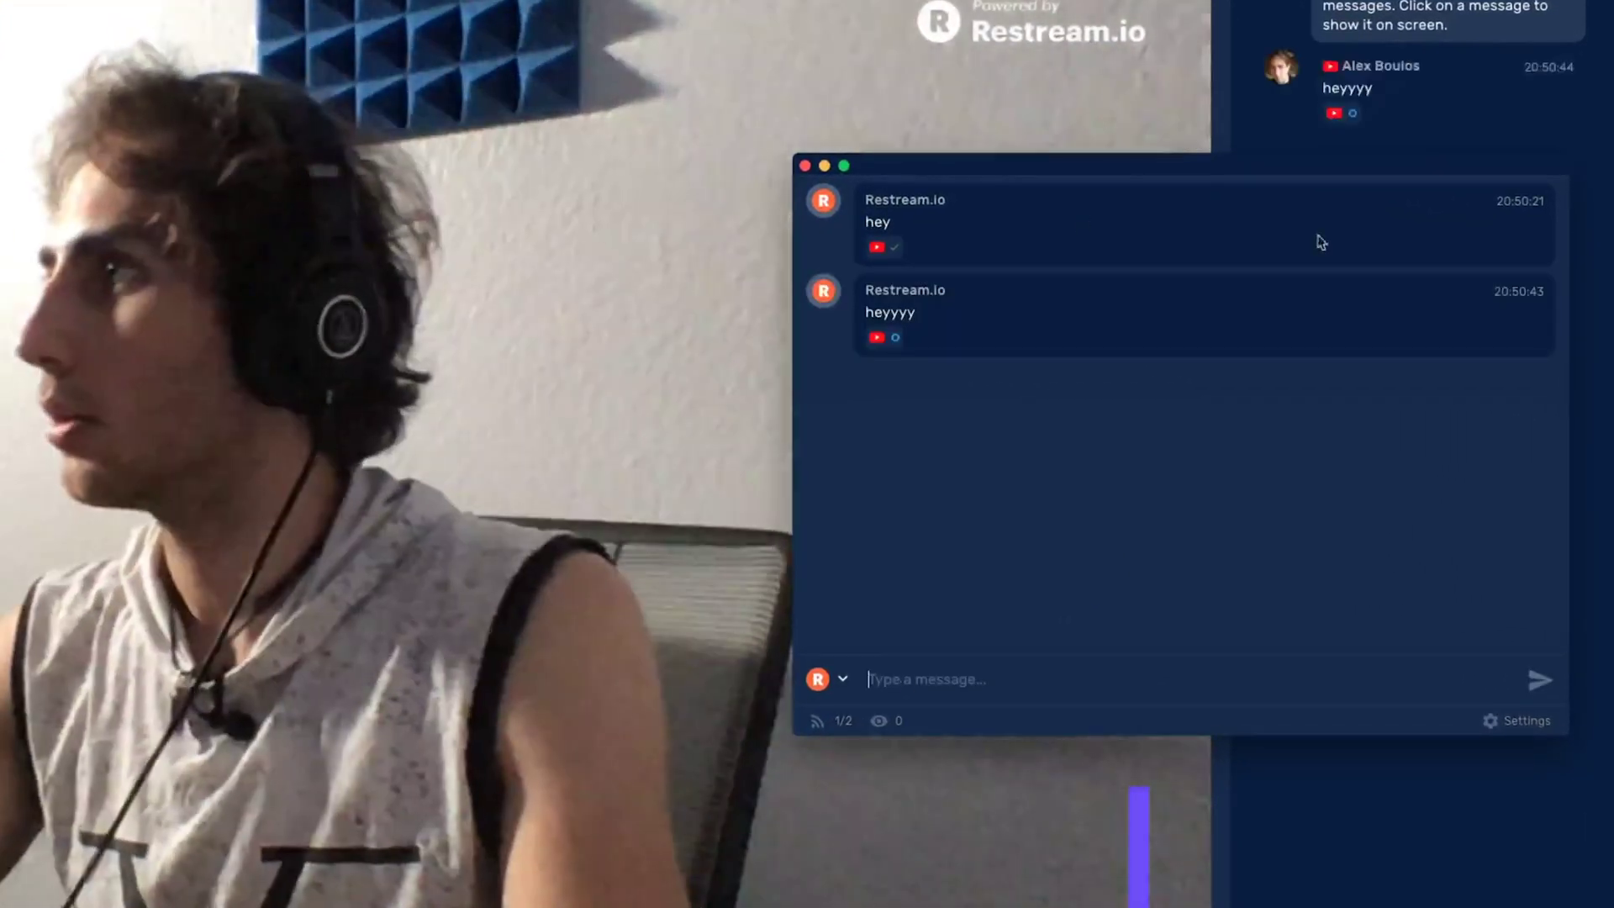
{"action": "left_click_drag", "start_coordinate": [1187, 181], "coordinate": [622, 281]}
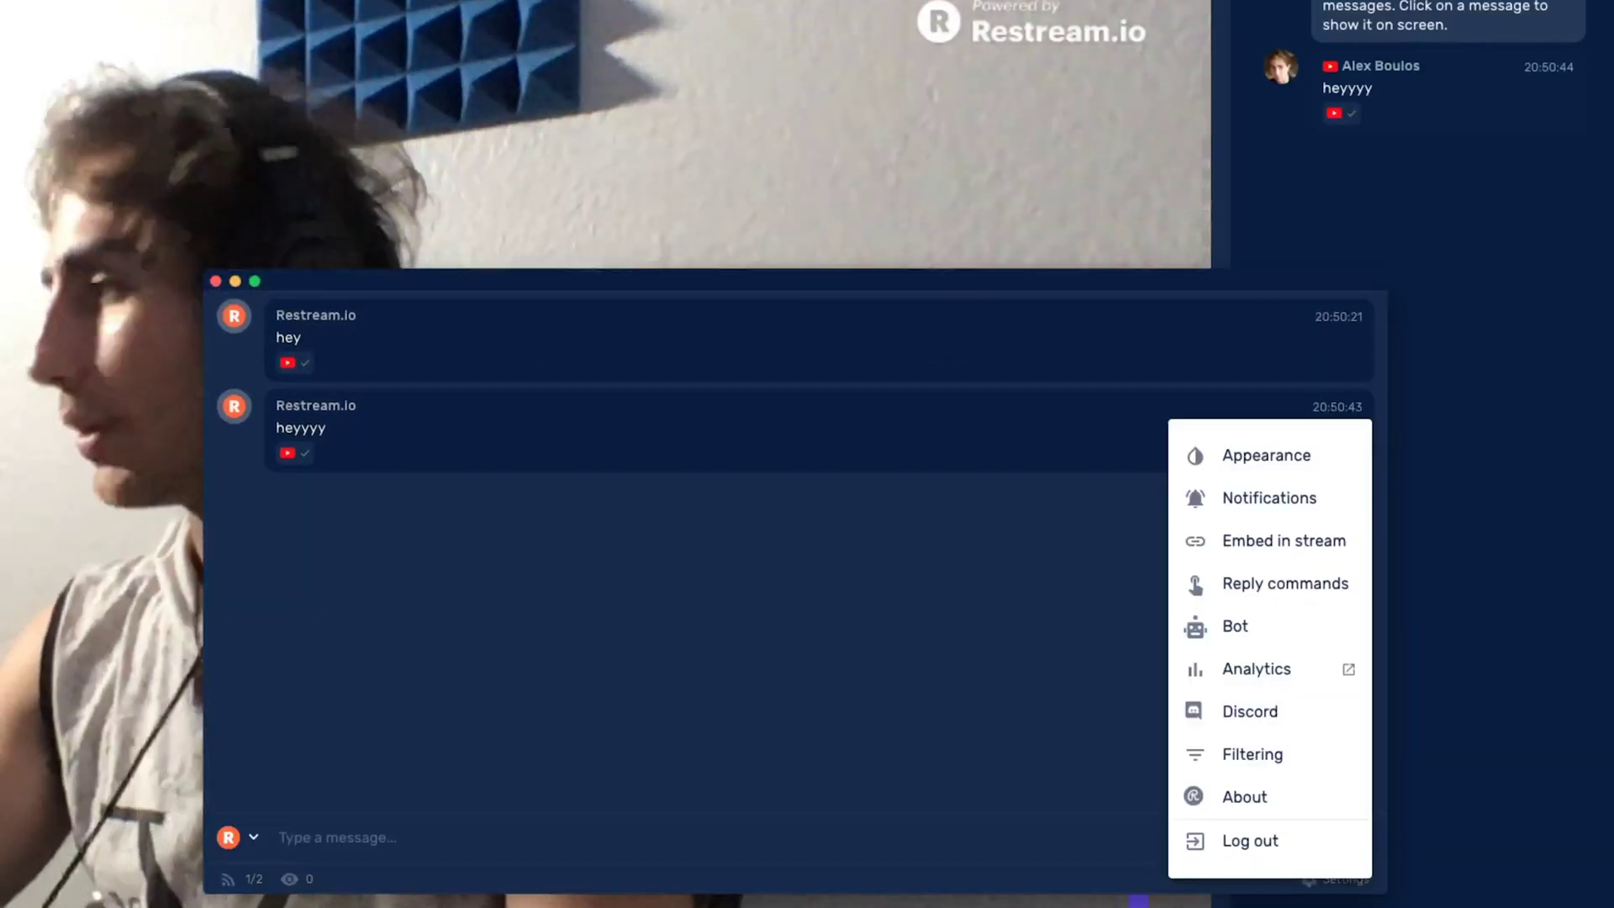
{"action": "left_click_drag", "start_coordinate": [350, 281], "coordinate": [153, 152]}
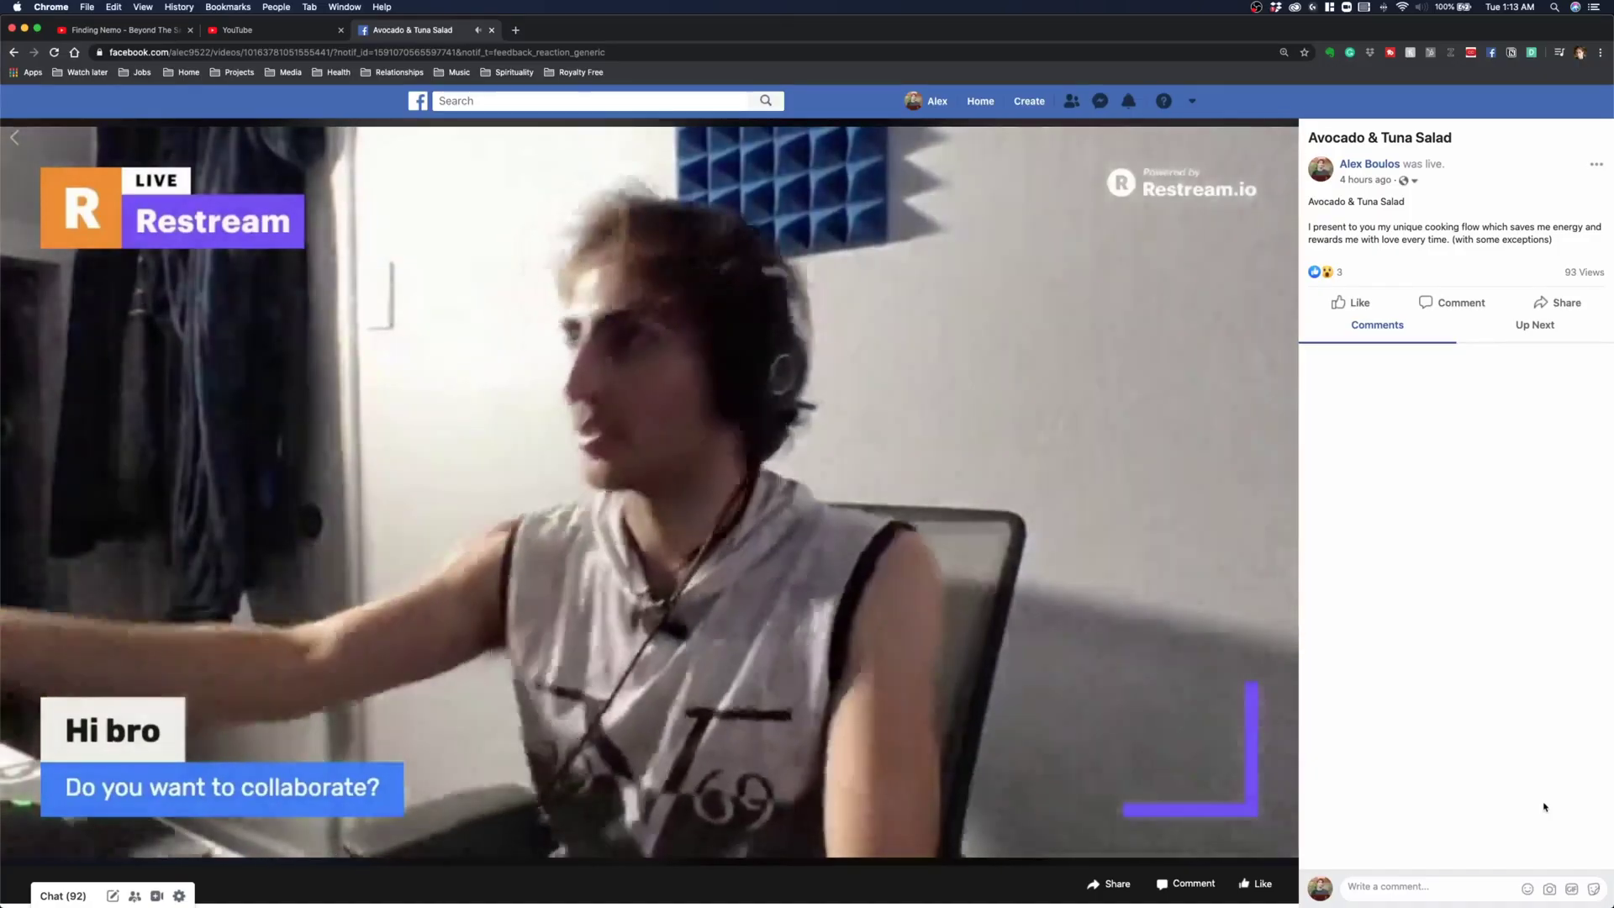
Step: Switch to the Facebook tab with the live Avocado & Tuna Salad video
{"action": "key", "text": "ctrl+Tab"}
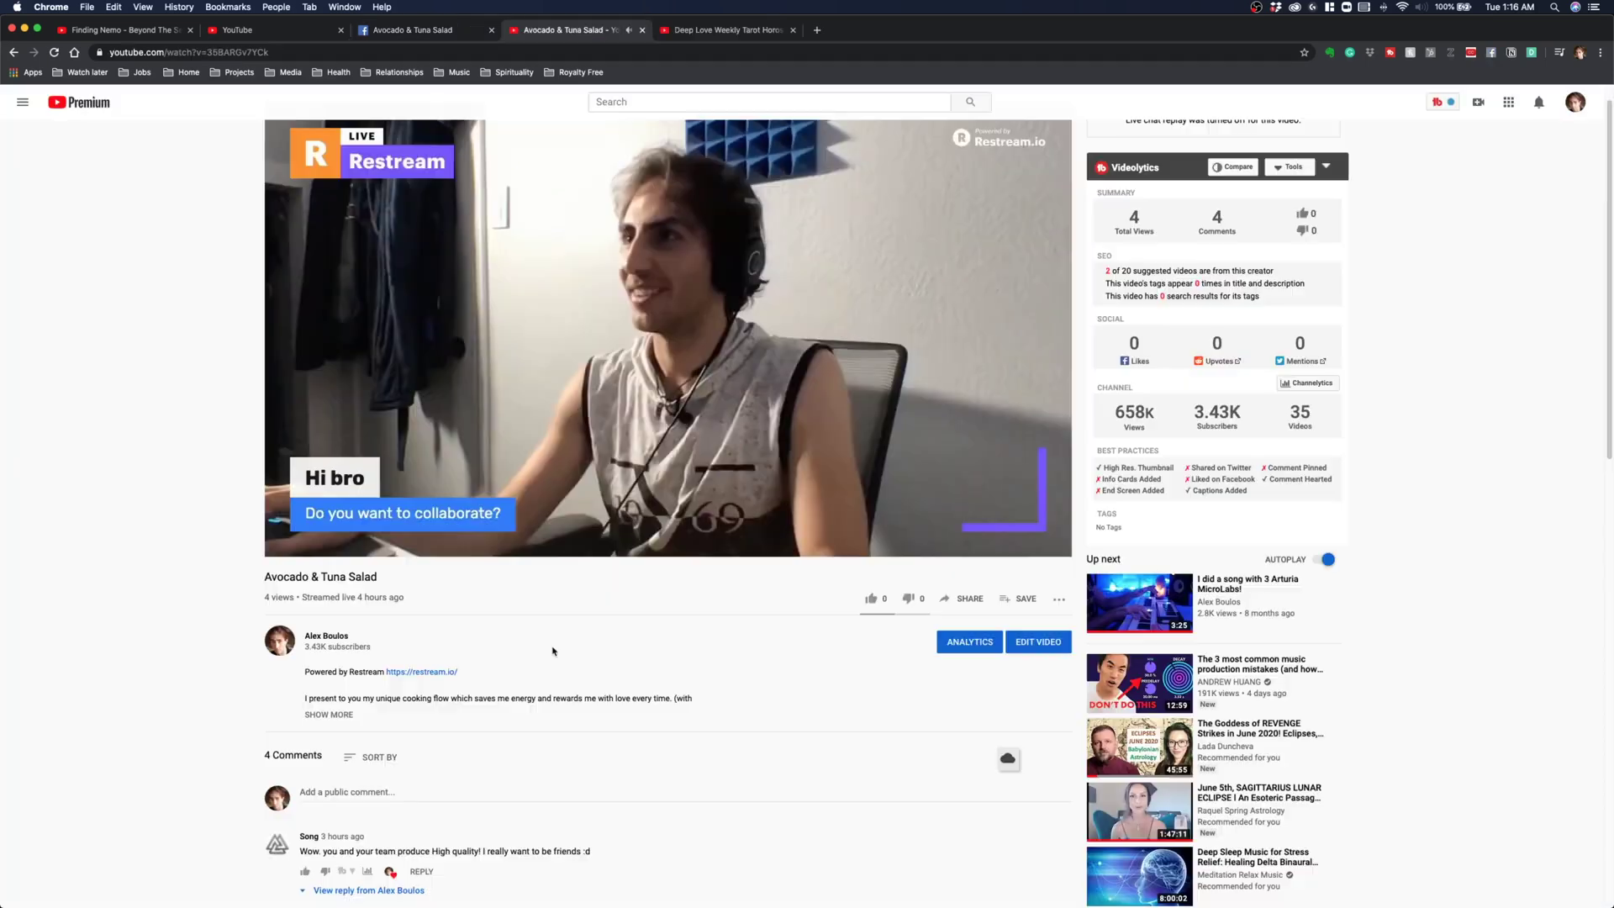
Step: Scroll the Facebook feed down to the live Avocado & Tuna Salad post
{"action": "scroll", "coordinate": [785, 353], "scroll_direction": "down", "scroll_amount": 5}
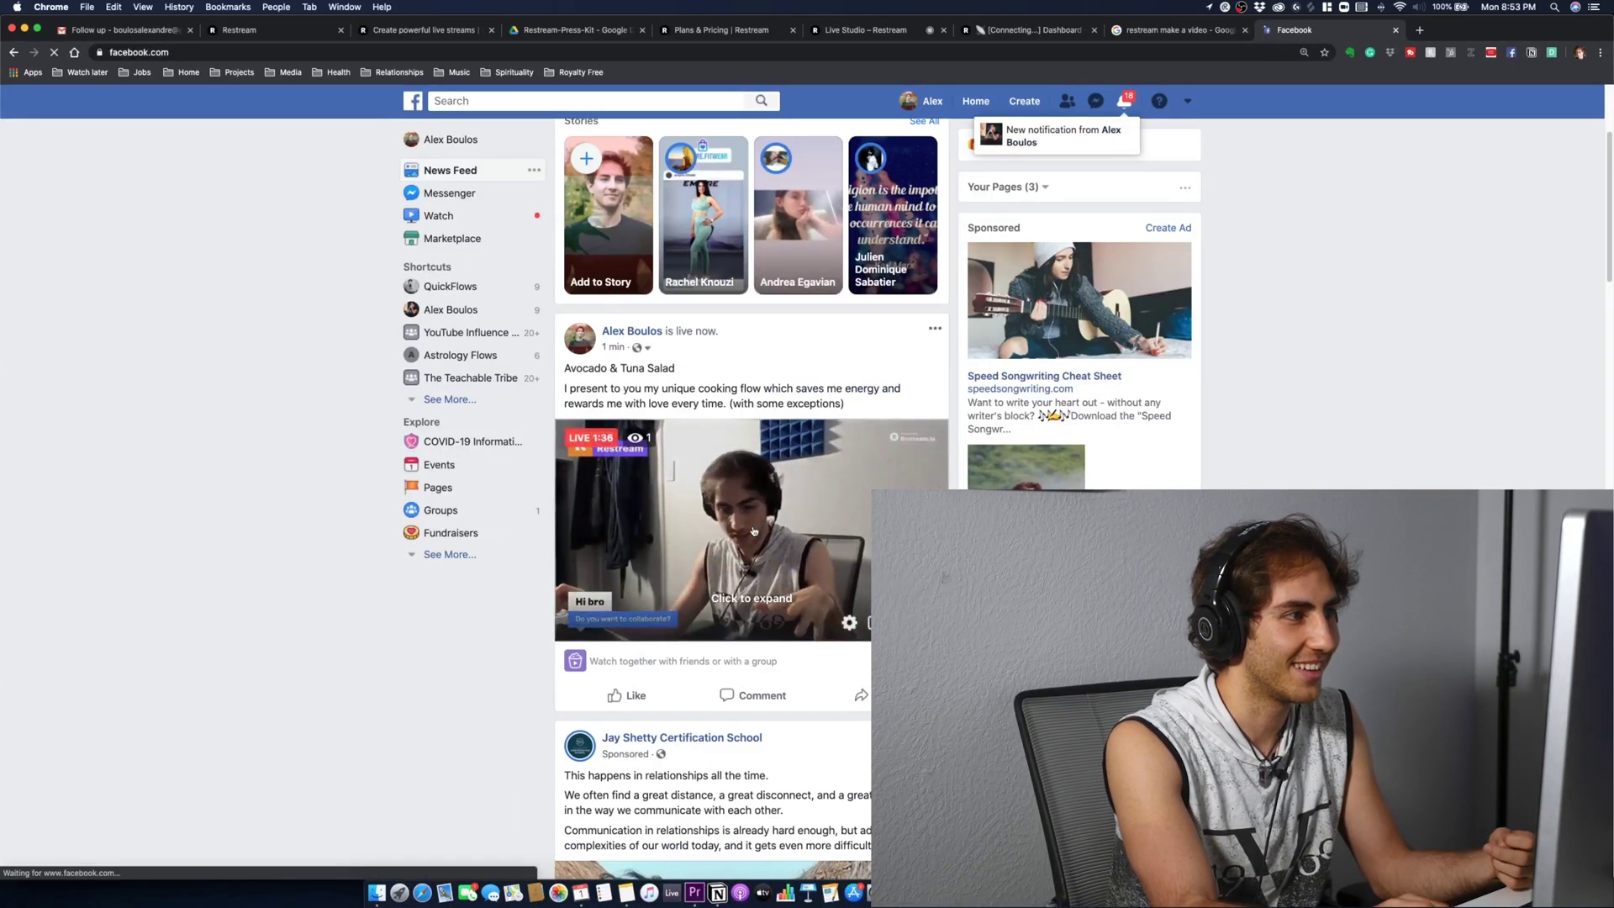
Step: Expand the live Facebook post, select its title, then finish the stream in Live Studio
{"action": "left_click", "coordinate": [754, 531]}
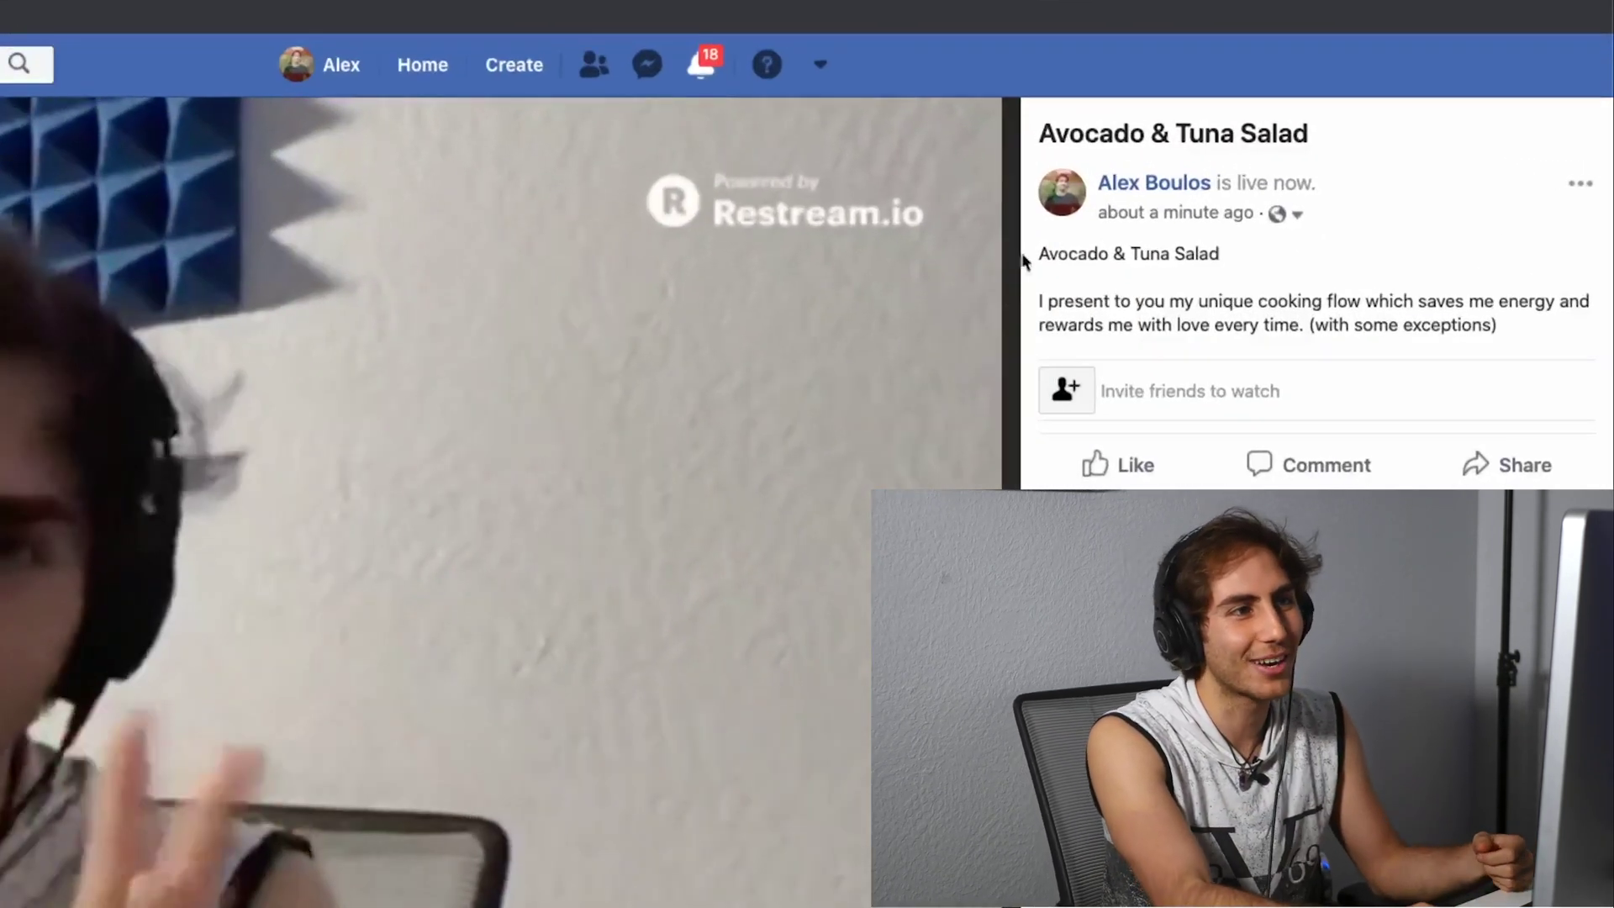
{"action": "left_click_drag", "start_coordinate": [1308, 202], "coordinate": [1337, 202]}
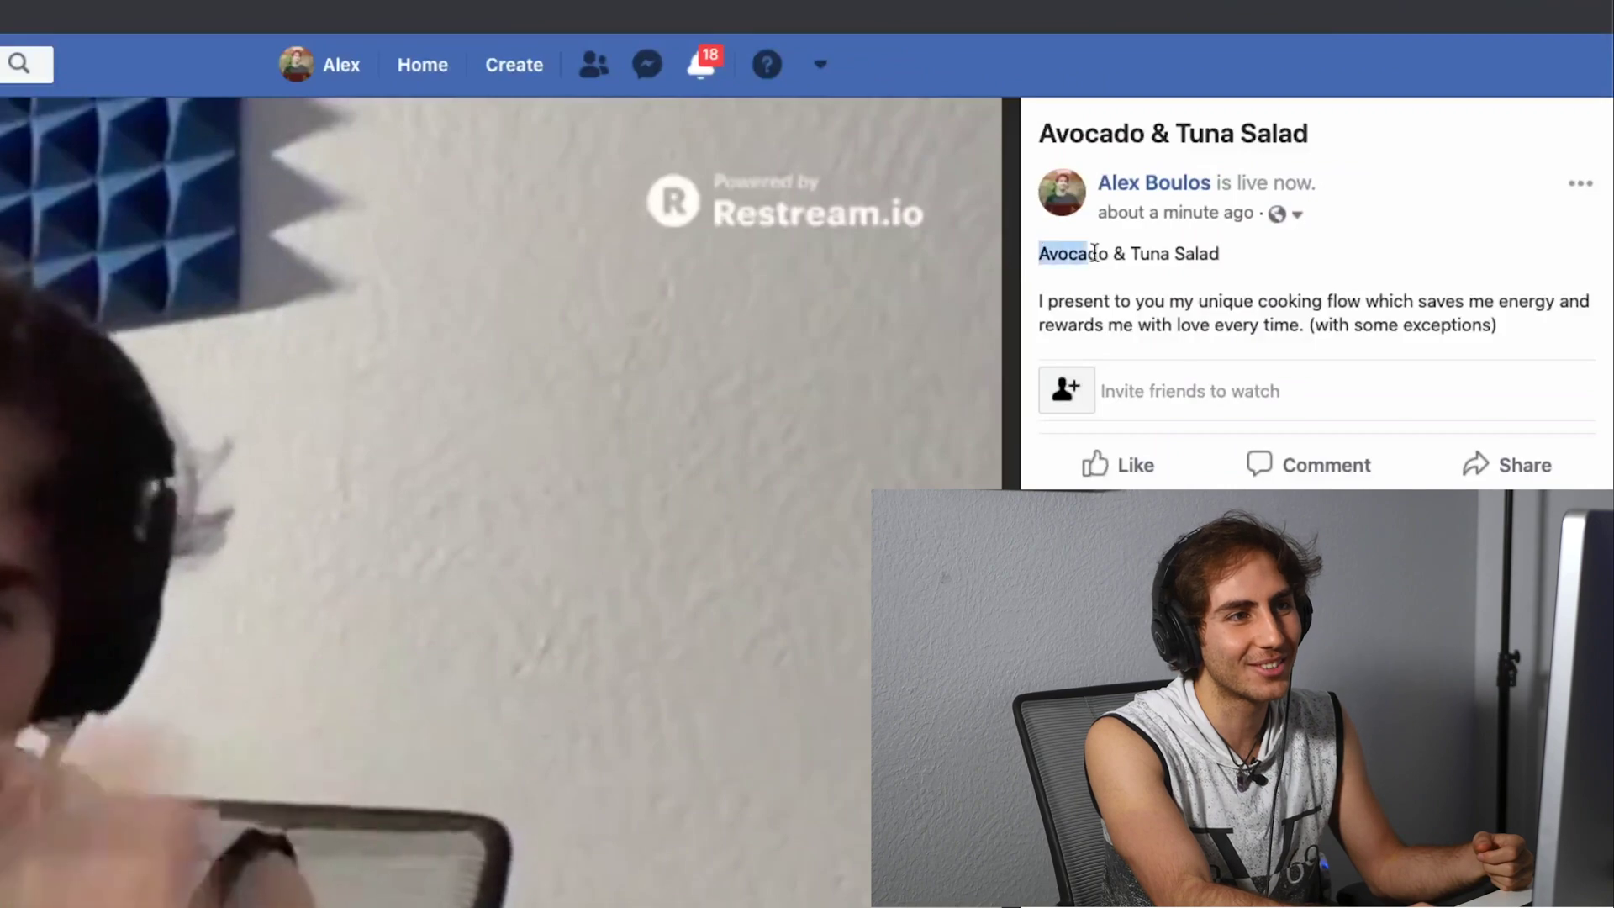
{"action": "left_click_drag", "start_coordinate": [1095, 253], "coordinate": [1217, 253]}
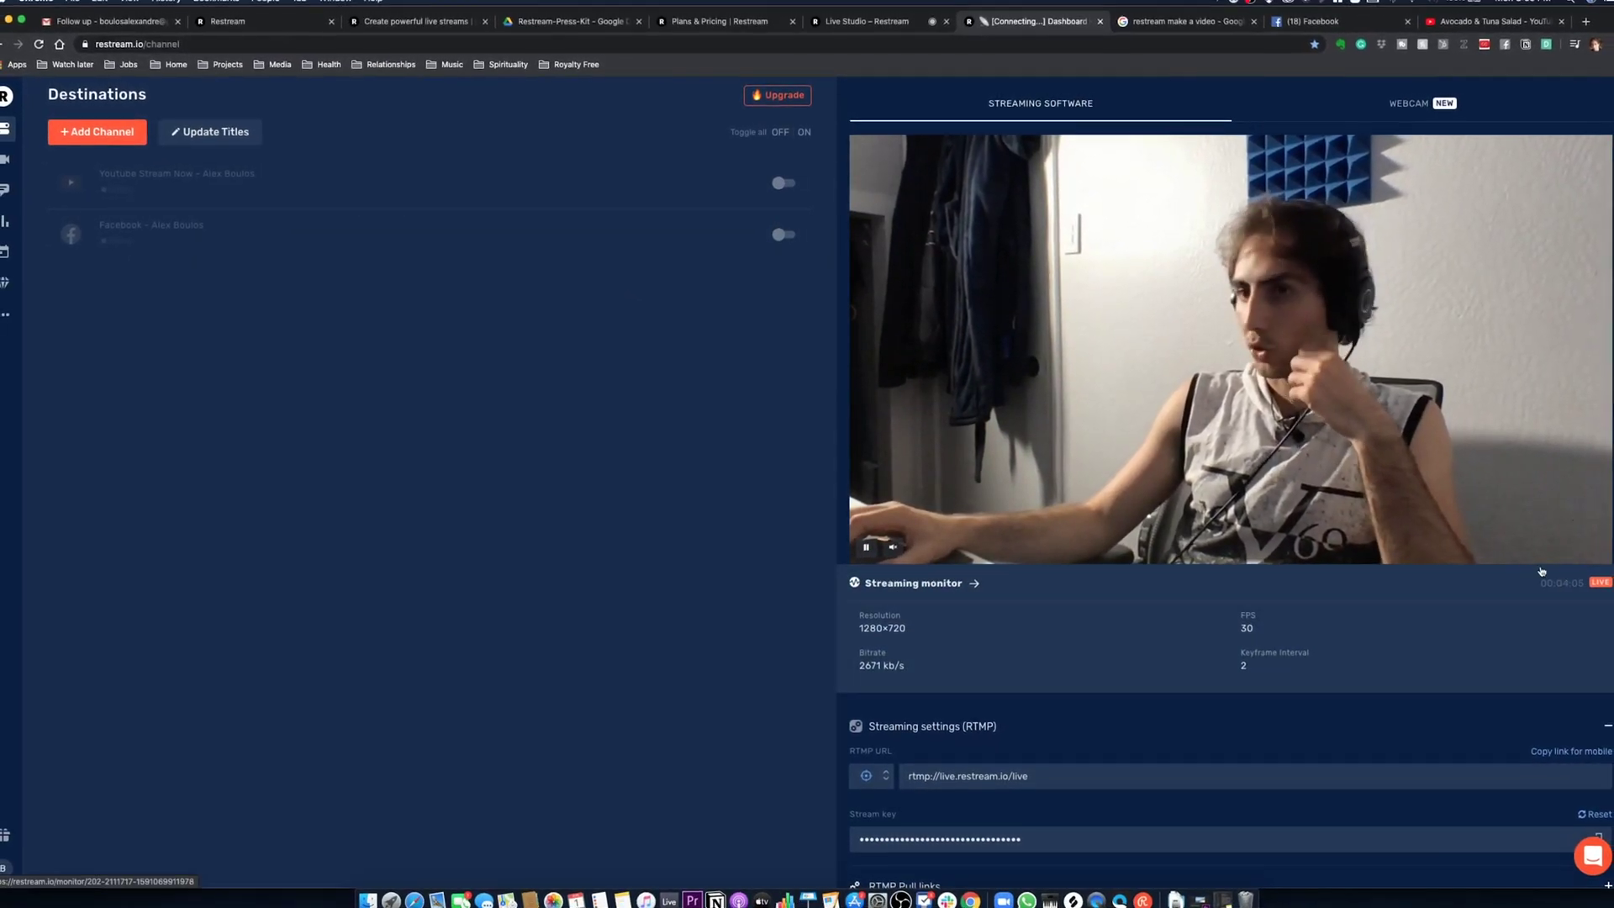
{"action": "left_click", "coordinate": [875, 32]}
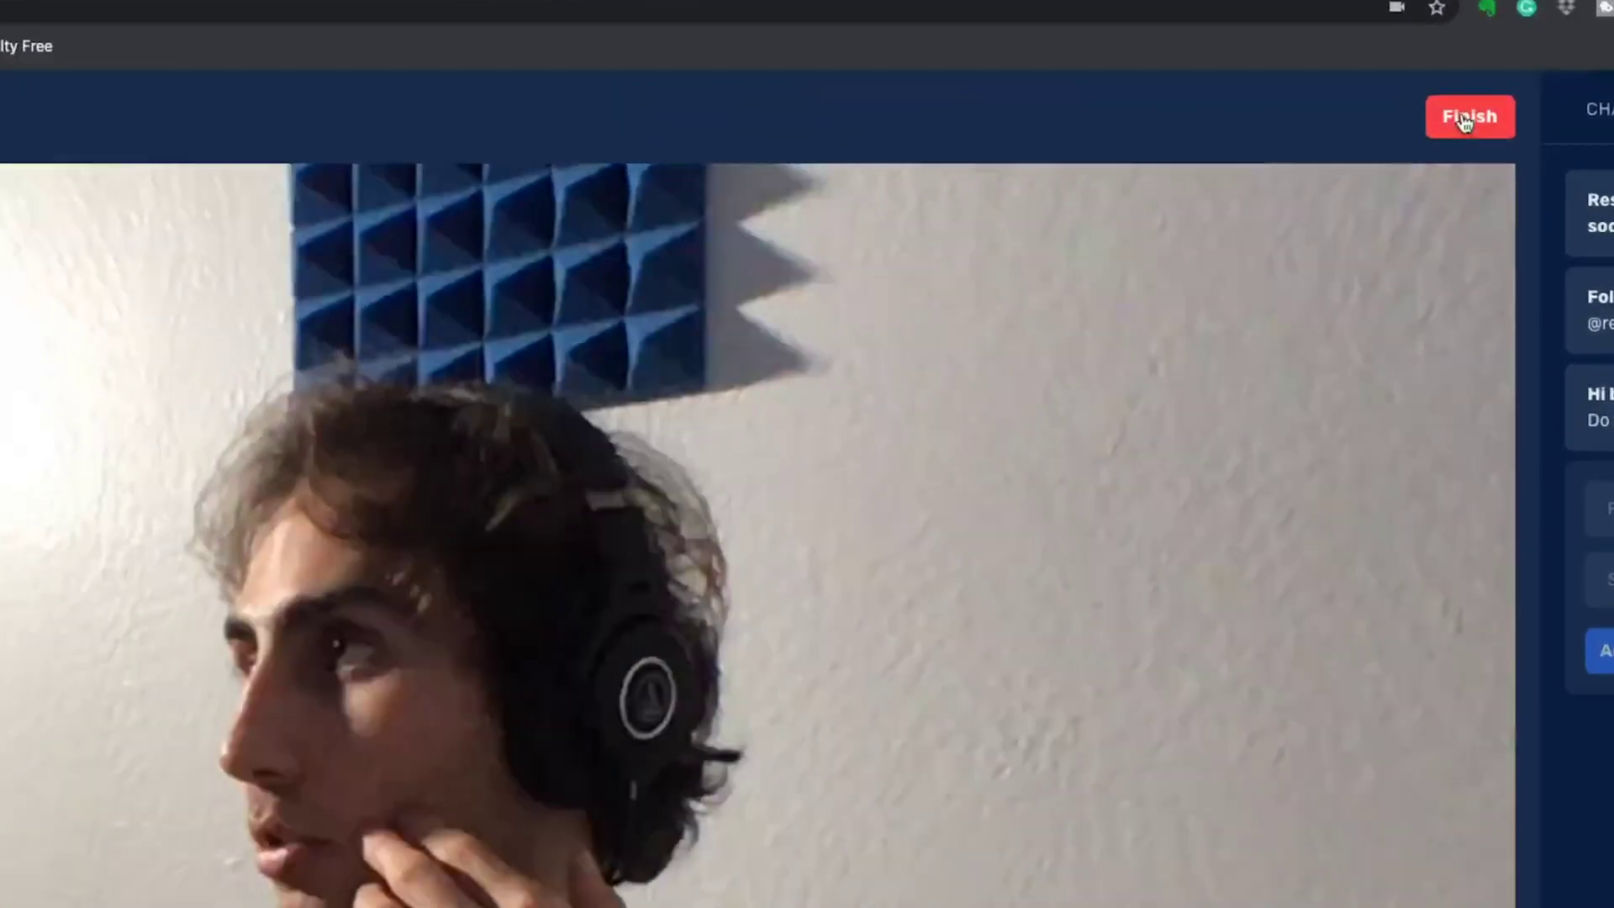
{"action": "left_click", "coordinate": [1465, 122]}
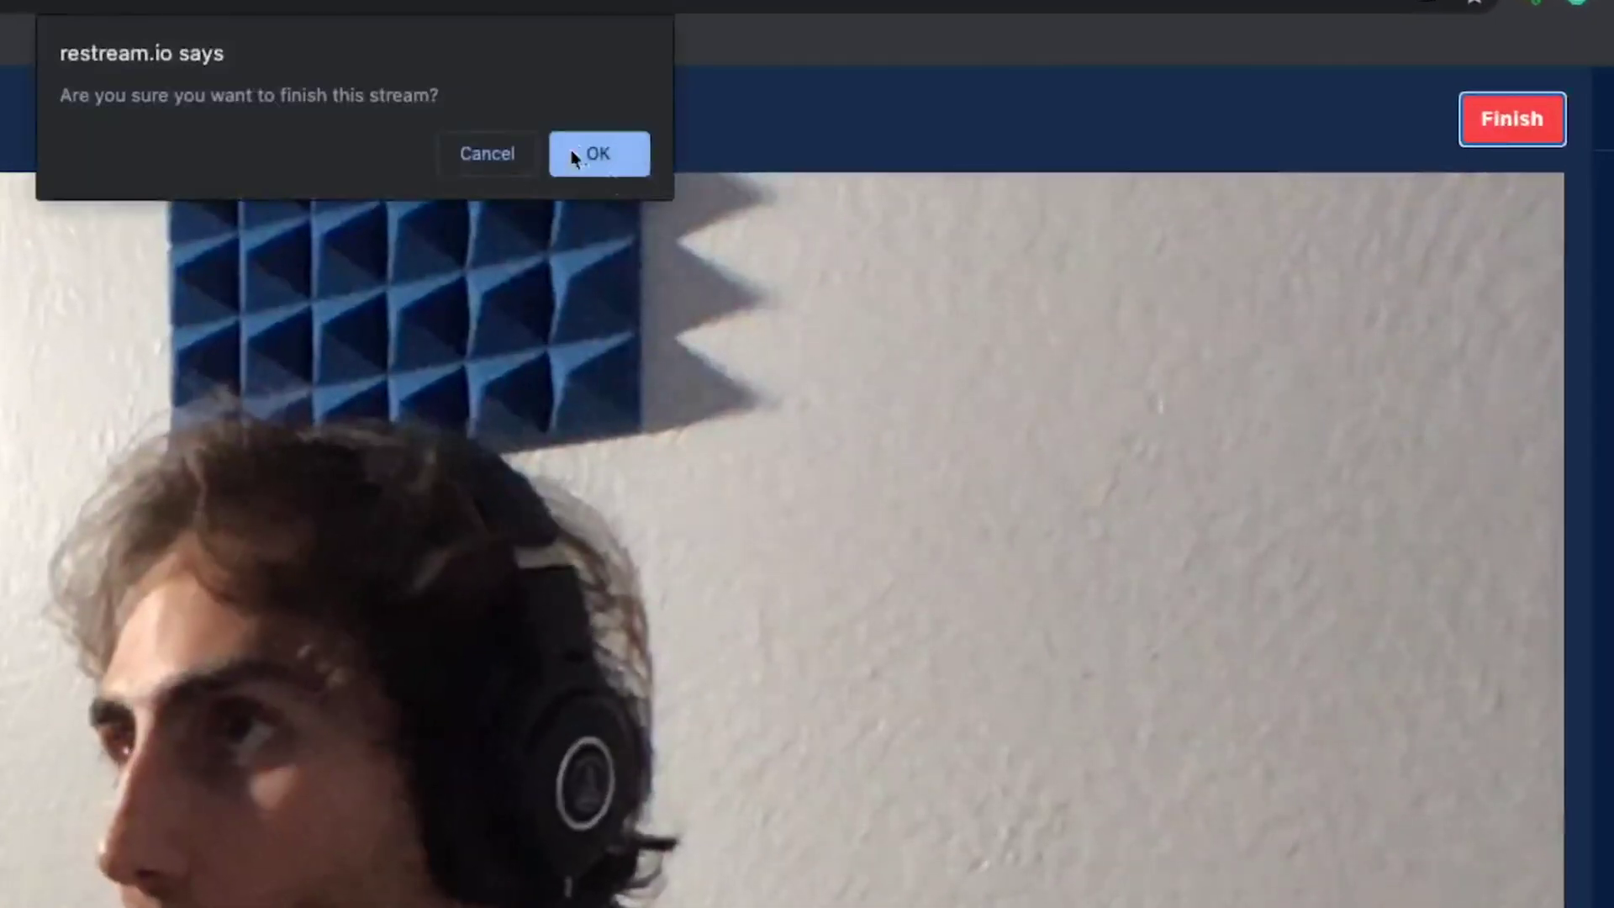